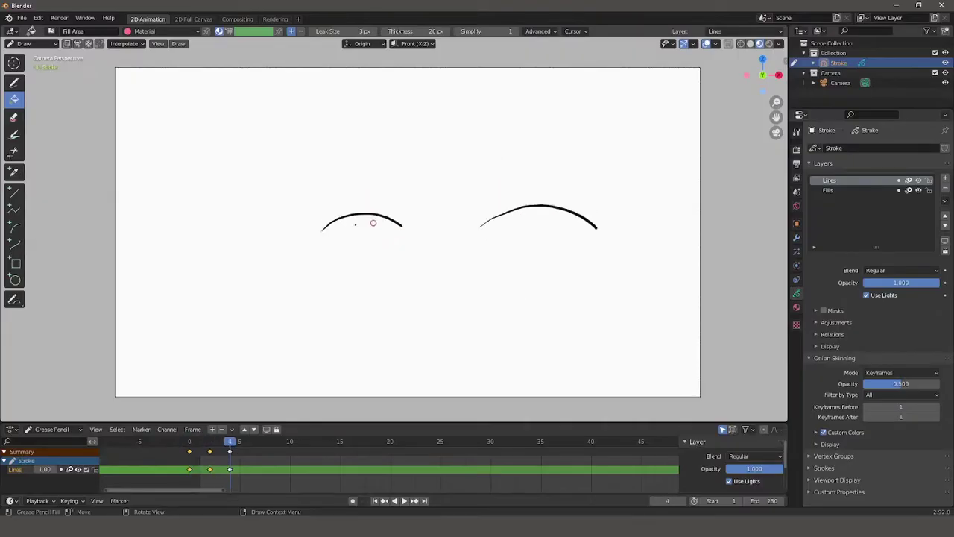
- Step through the blink demo's keyframes to compare the open and closed eye frames
key("Down")
key("Down")
key("Up")
key("Up")
key("Down")
key("Down")
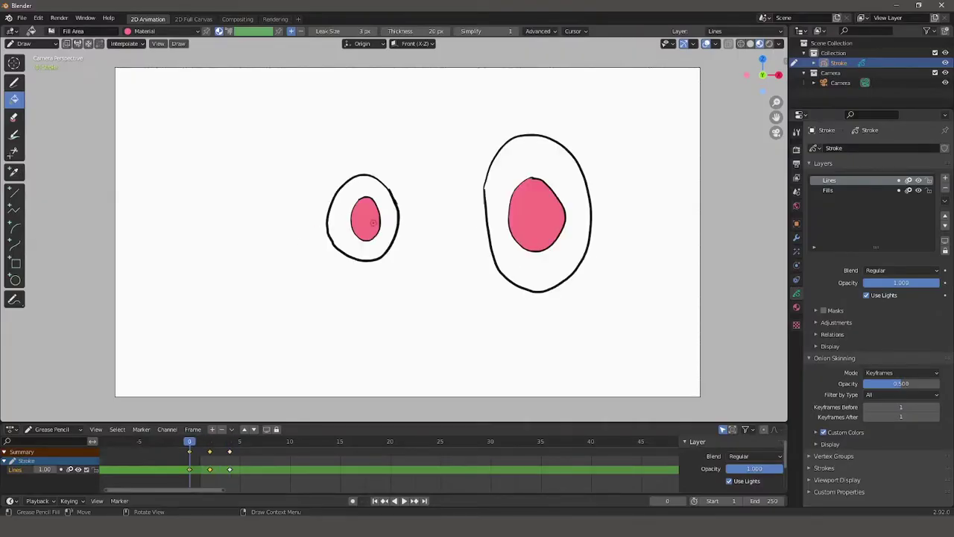
key("Up")
key("Up")
key("Down")
key("Down")
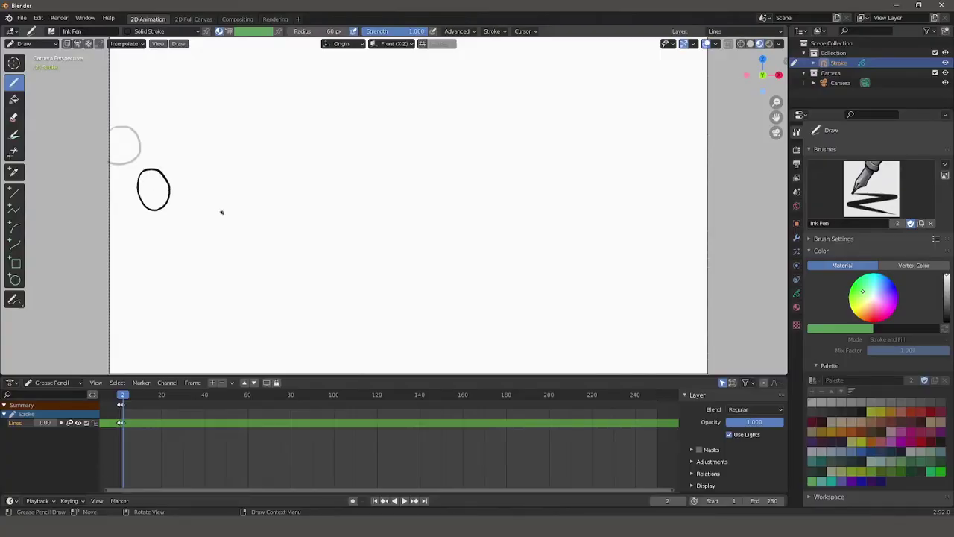
- Toggle between frames 1 and 2 of the frame-by-frame drawing demo
key("Left")
key("Right")
key("Left")
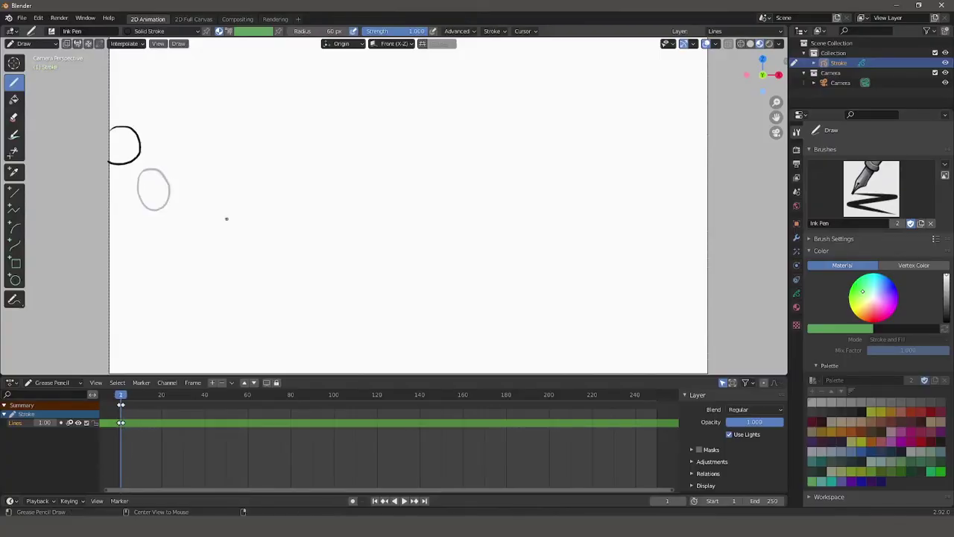
- Draw an oval, a circle and a stretched shape on successive frames, then undo and redo the last stroke
key("Right")
key("Right")
key("Right")
left_click_drag(176, 226, 173, 227)
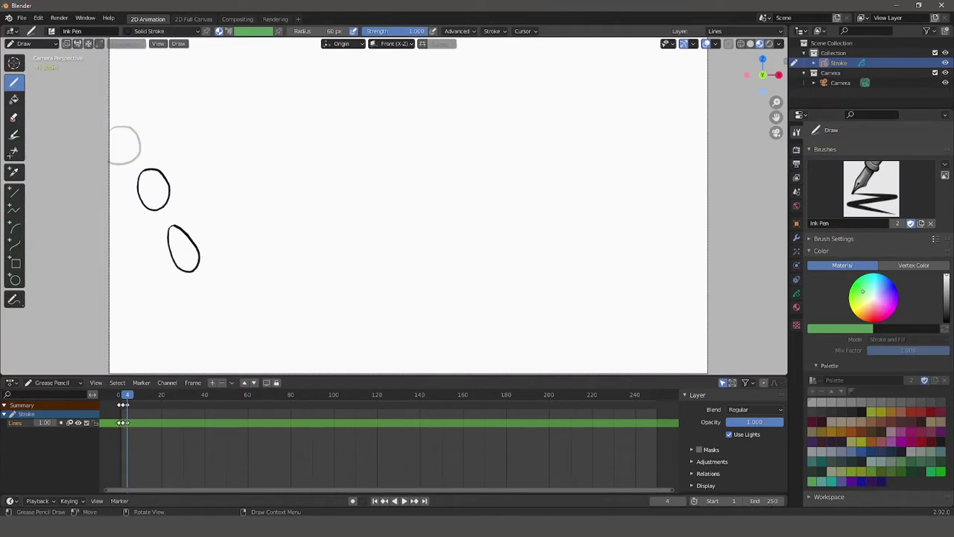
key("Right")
key("Right")
left_click_drag(203, 275, 193, 272)
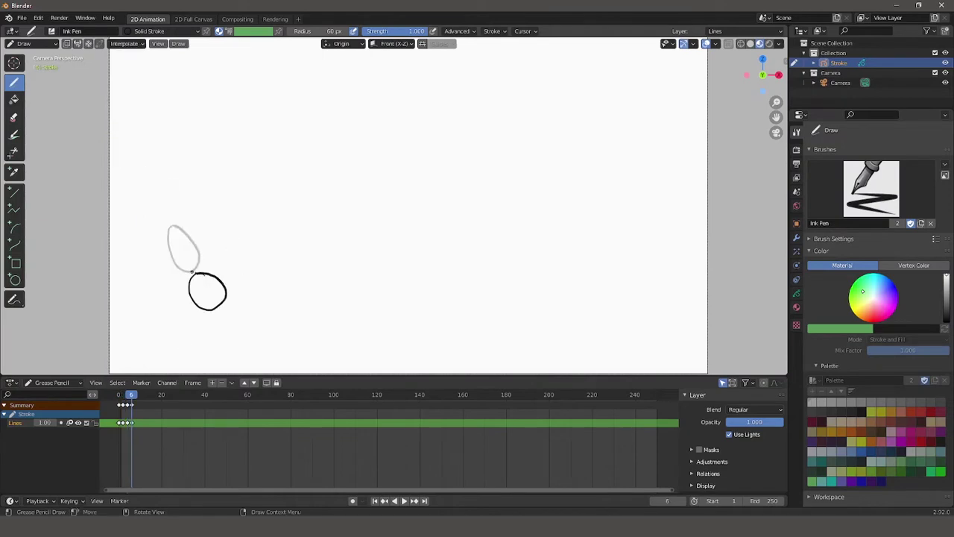
key("Right")
key("Right")
mouse_move(216, 302)
left_mouse_down()
mouse_move(267, 272)
mouse_move(258, 279)
left_mouse_up()
key("Right")
key("Right")
key("ctrl+z")
key("ctrl+shift+z")
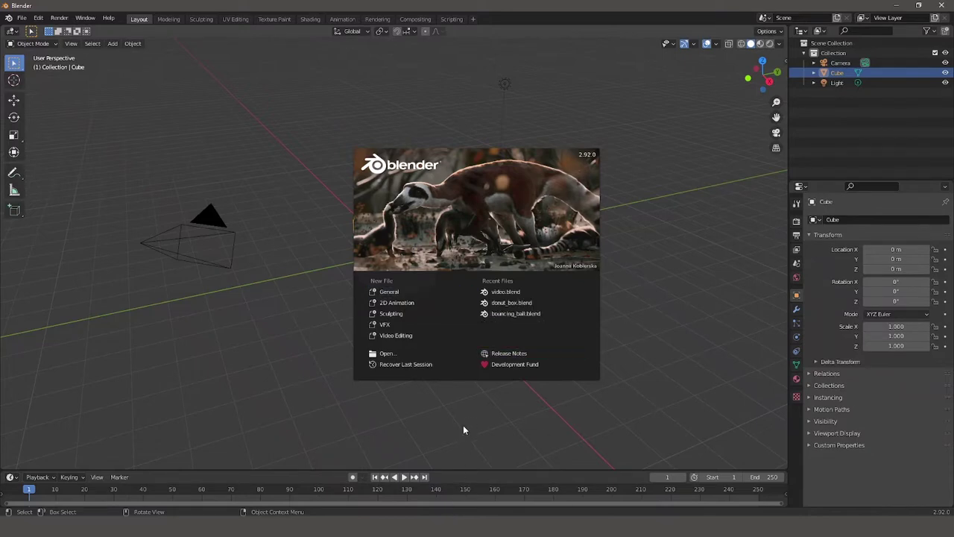
- Choose 2D Animation under New File on the splash screen
left_click(396, 306)
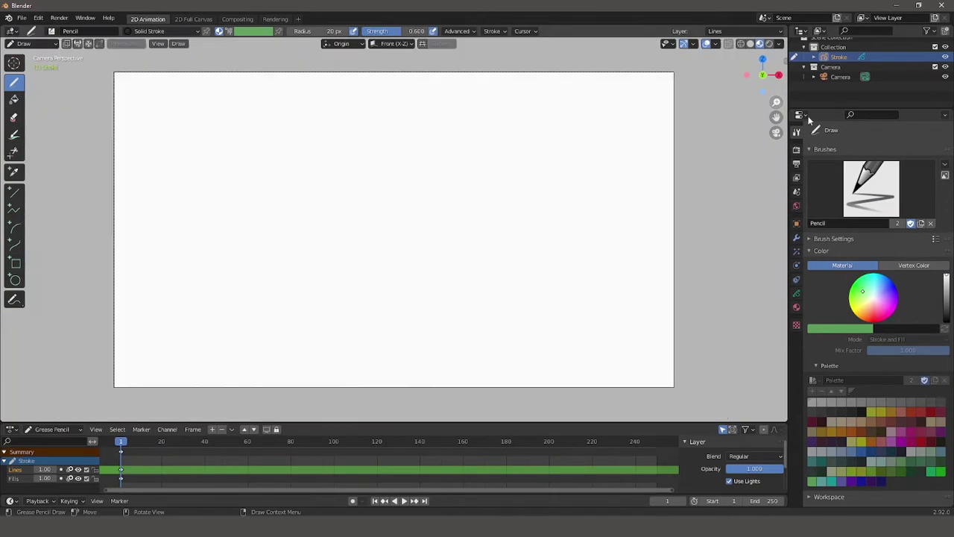
- Check the brush list, the Lines/Fills layers and stroke materials, then draw a thin Pencil line
left_click(896, 183)
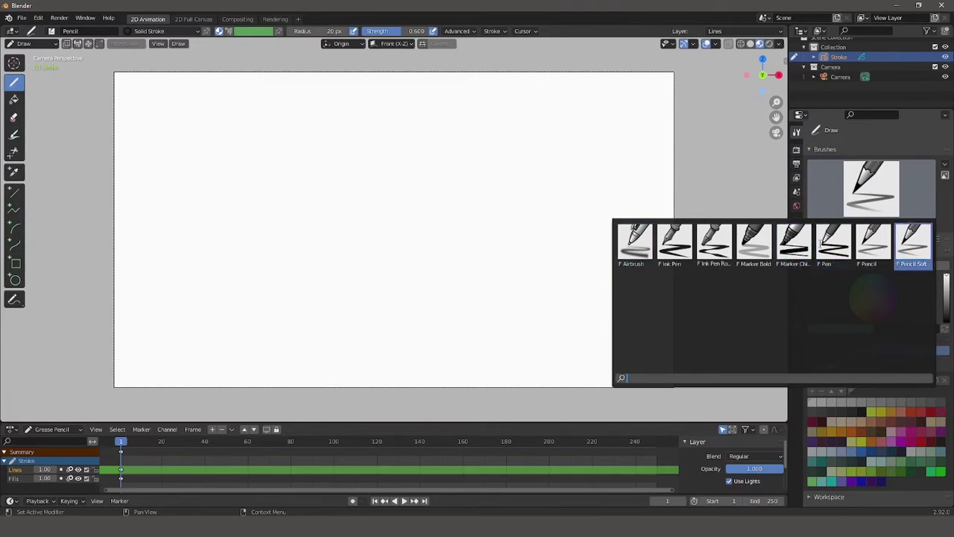
left_click(880, 168)
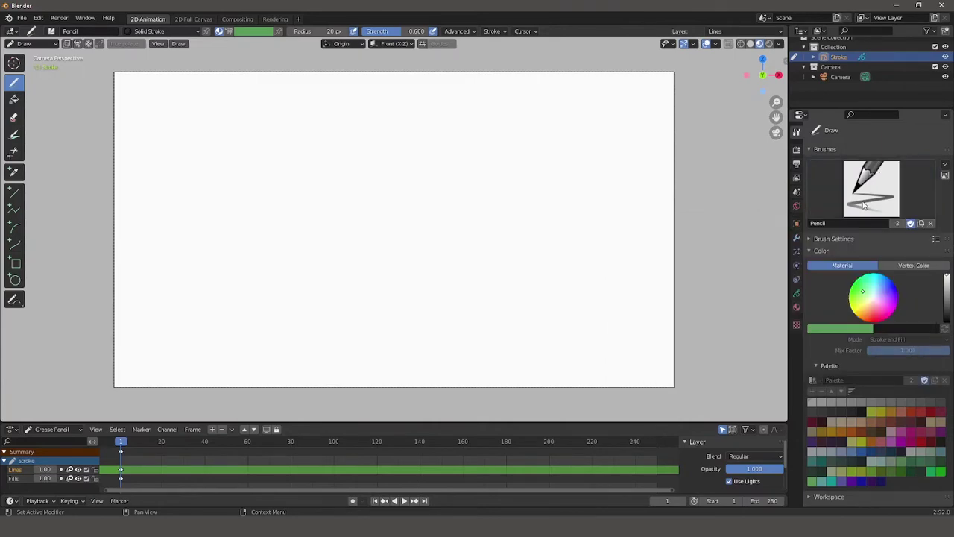
left_click(797, 294)
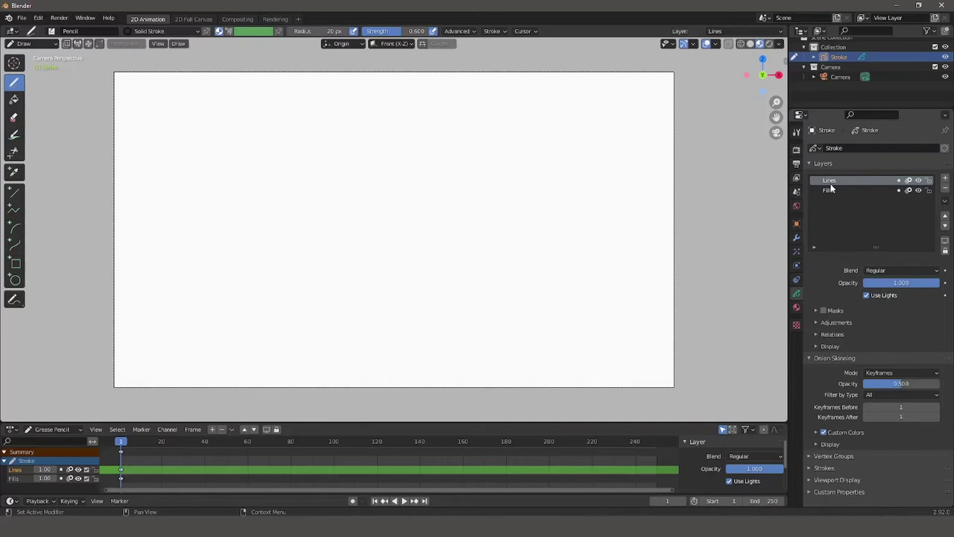
left_click(798, 308)
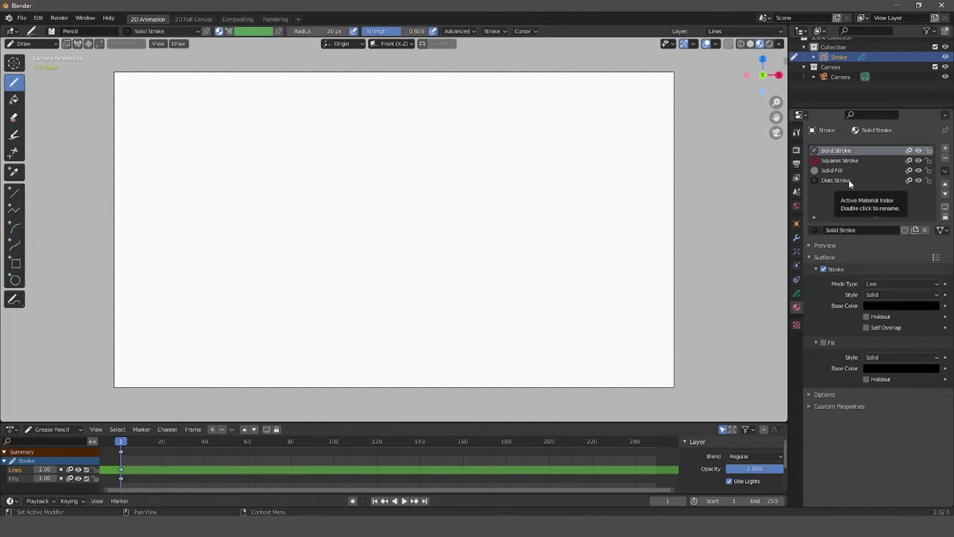
left_click_drag(173, 276, 337, 113)
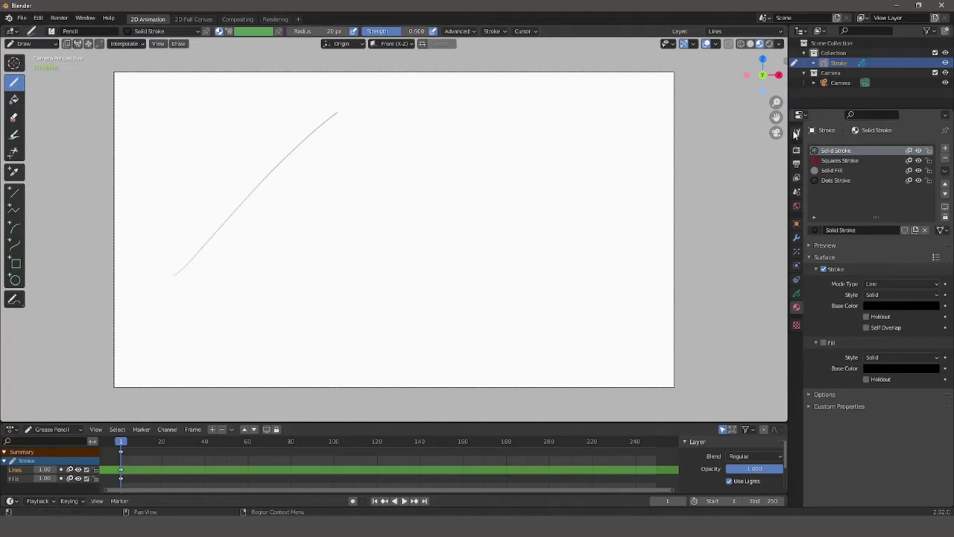
- Pick the Ink Pen brush and draw a bold diagonal line with a looping squiggle below
left_click(797, 131)
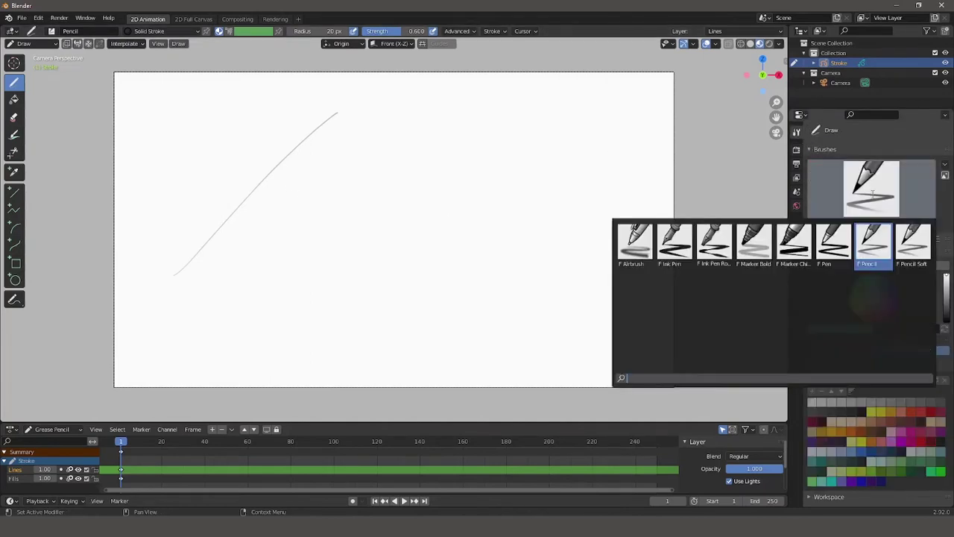
left_click(872, 196)
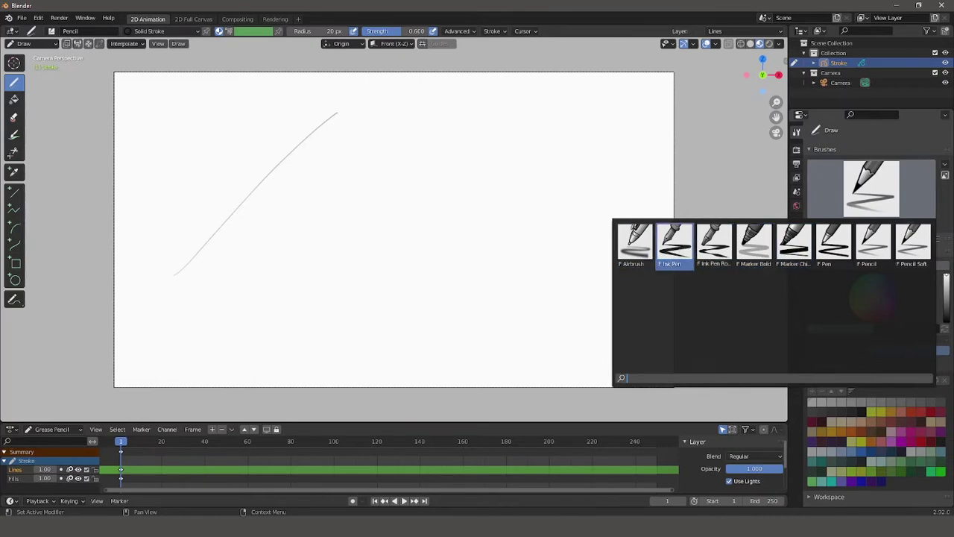
left_click(684, 247)
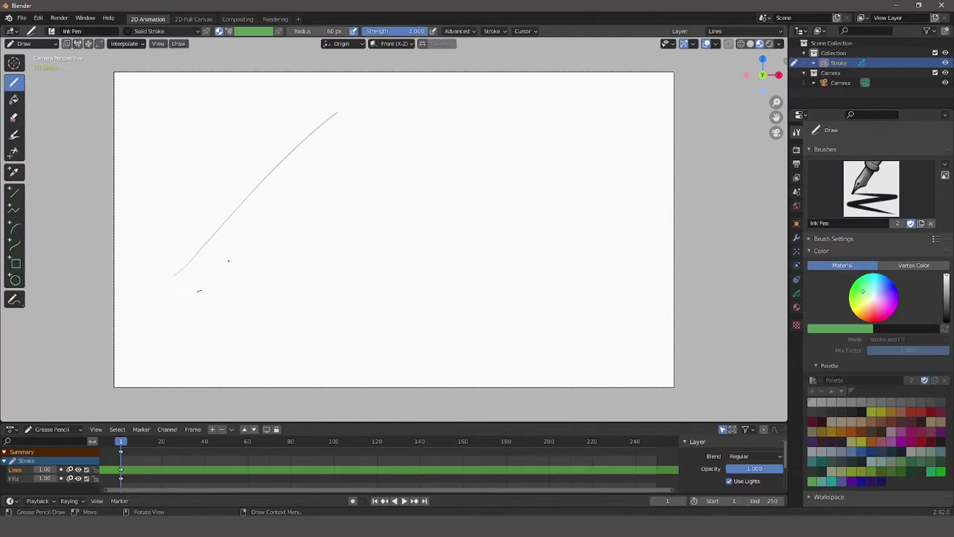
left_click_drag(228, 261, 375, 125)
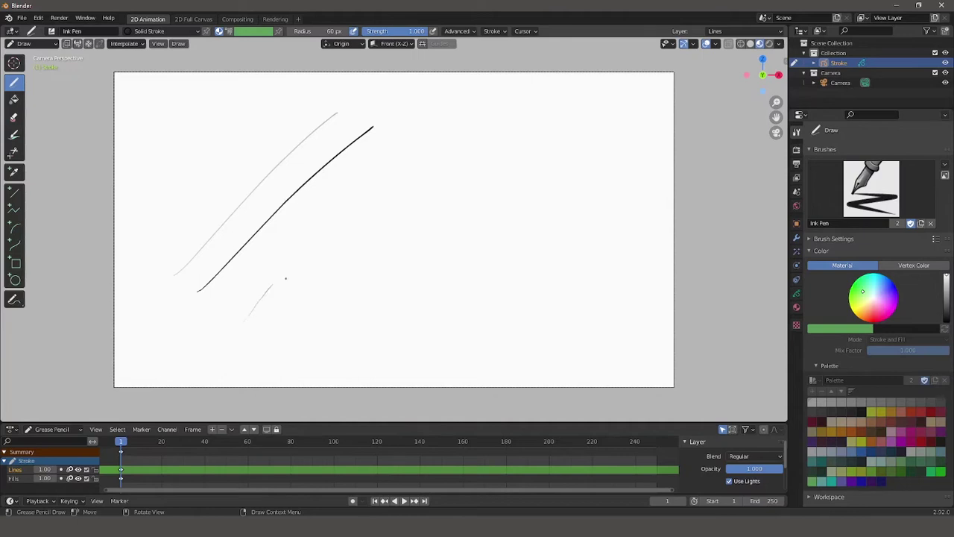
mouse_move(272, 315)
left_mouse_down()
mouse_move(303, 289)
mouse_move(284, 316)
mouse_move(290, 330)
mouse_move(330, 287)
mouse_move(343, 288)
mouse_move(324, 318)
mouse_move(334, 329)
mouse_move(351, 317)
mouse_move(360, 295)
mouse_move(345, 271)
mouse_move(349, 260)
mouse_move(300, 262)
left_mouse_up()
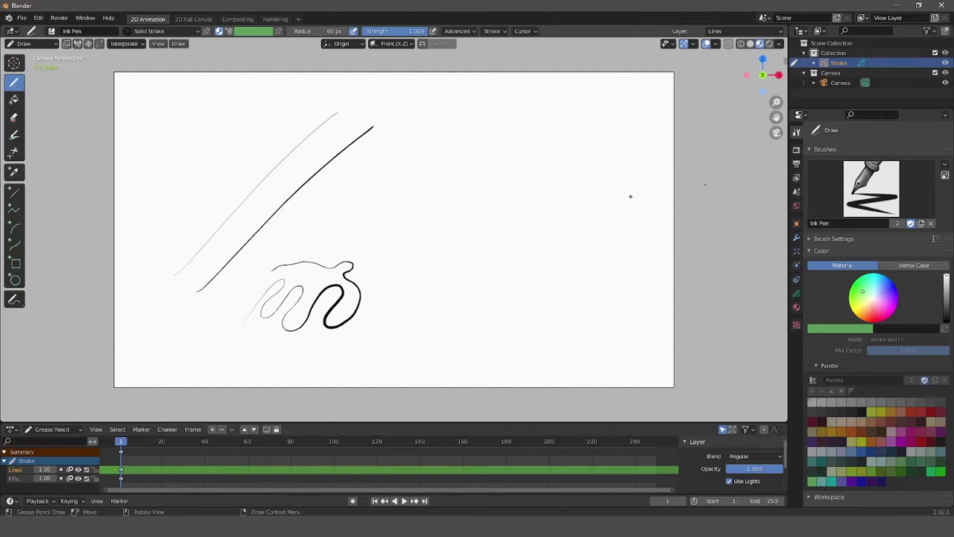
- Select the Squares Stroke material and draw a red stroke of squares
left_click(796, 306)
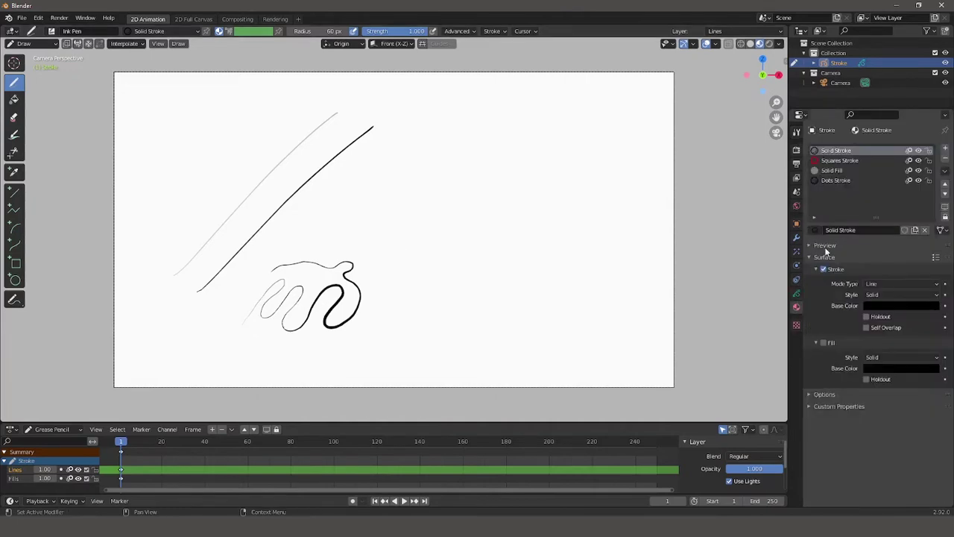
left_click(840, 163)
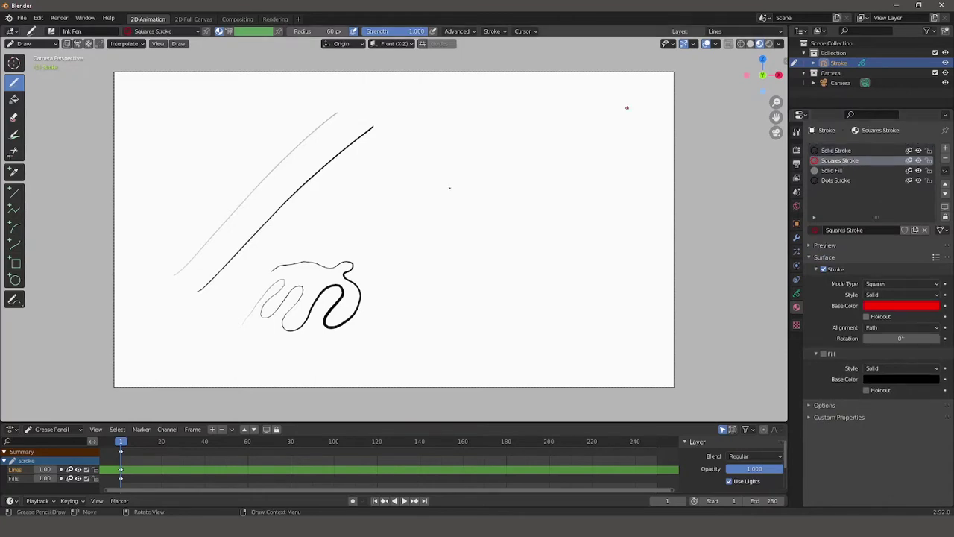
mouse_move(387, 209)
left_mouse_down()
mouse_move(467, 175)
mouse_move(445, 185)
left_mouse_up()
- Zoom and pan the view to inspect the red squares stroke up close
scroll(433, 188, "up", 2)
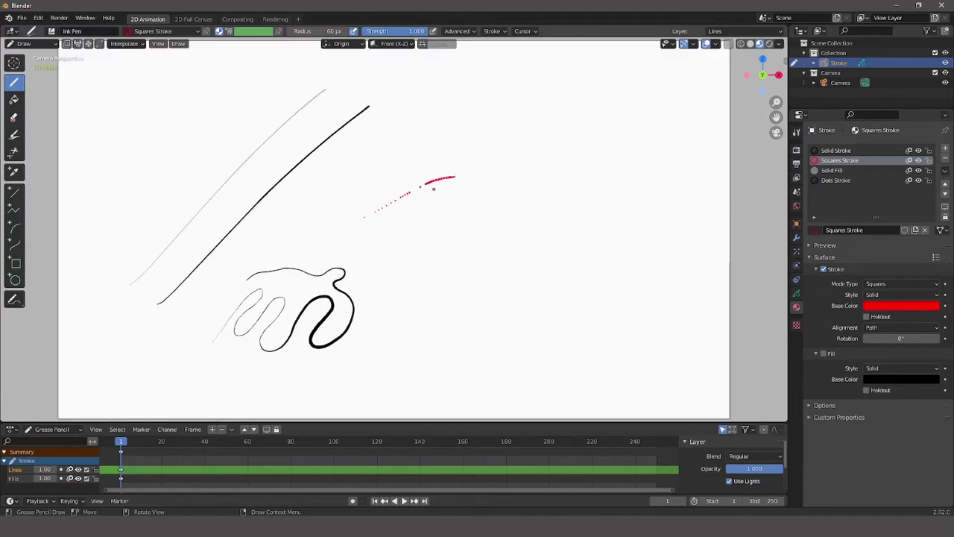
scroll(441, 164, "up", 2)
scroll(440, 164, "up", 1)
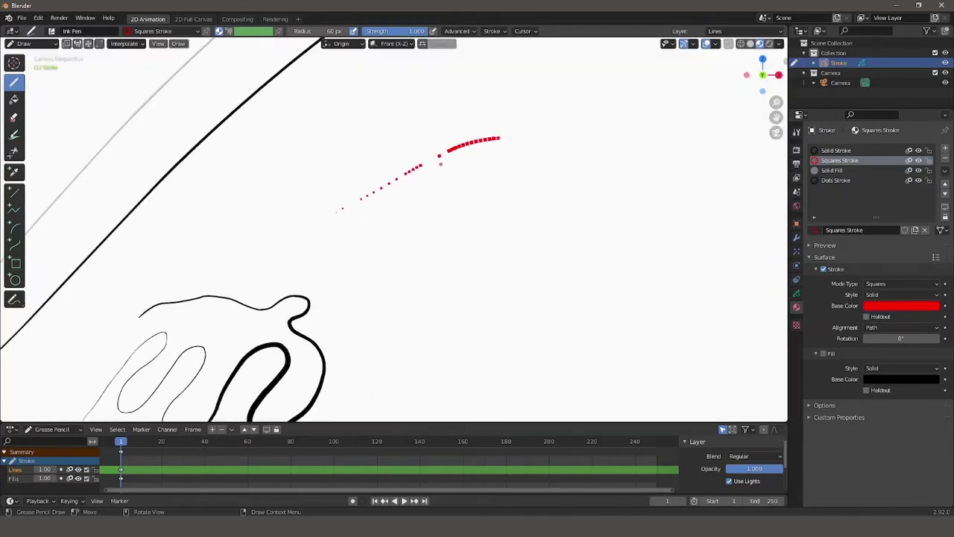
scroll(441, 164, "up", 1)
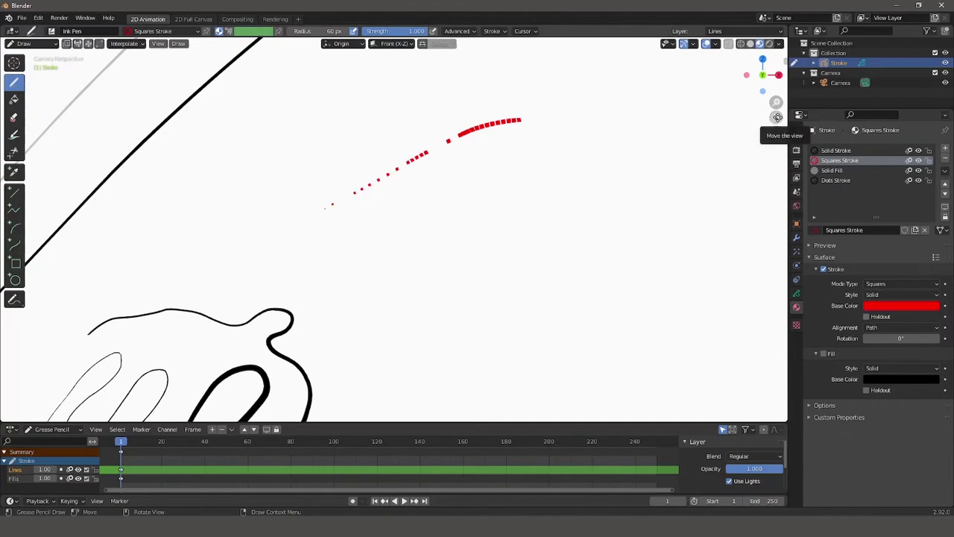
left_click_drag(776, 117, 754, 166)
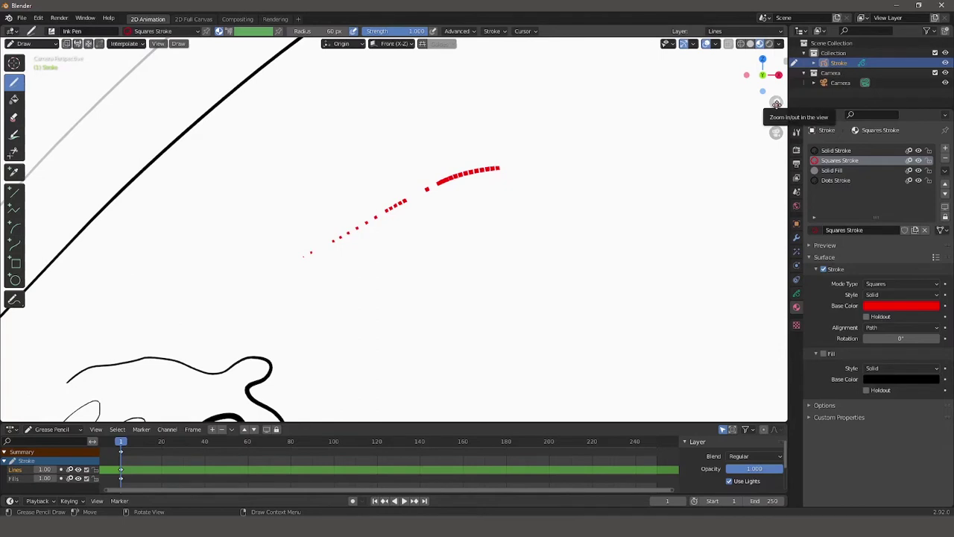
left_click_drag(776, 102, 776, 90)
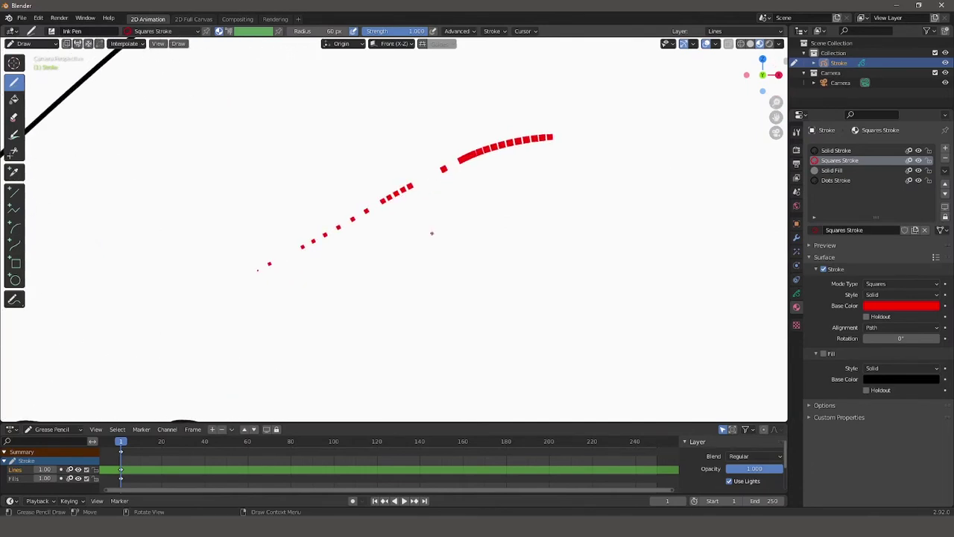
- Reframe the canvas and paint a grey round shape and heart with Solid Fill
key("Home")
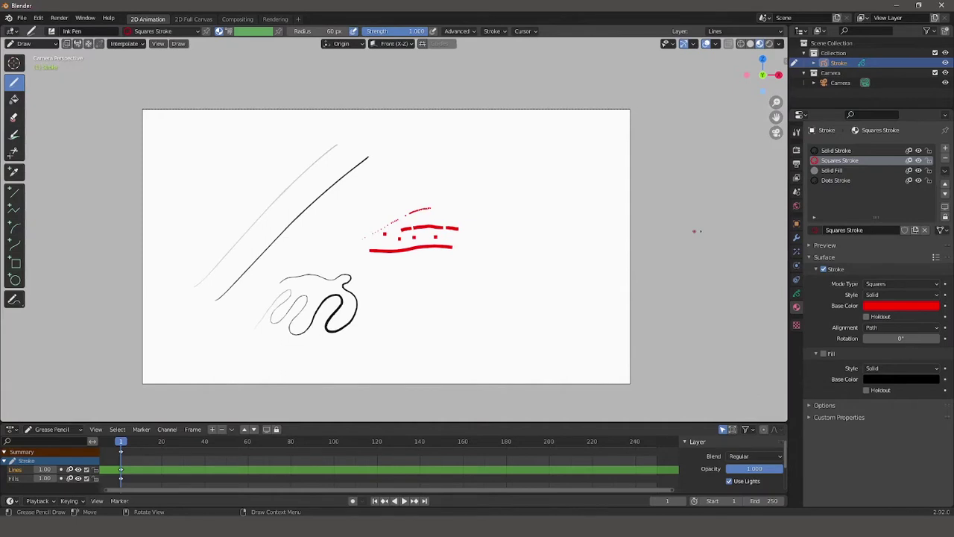
left_click(838, 171)
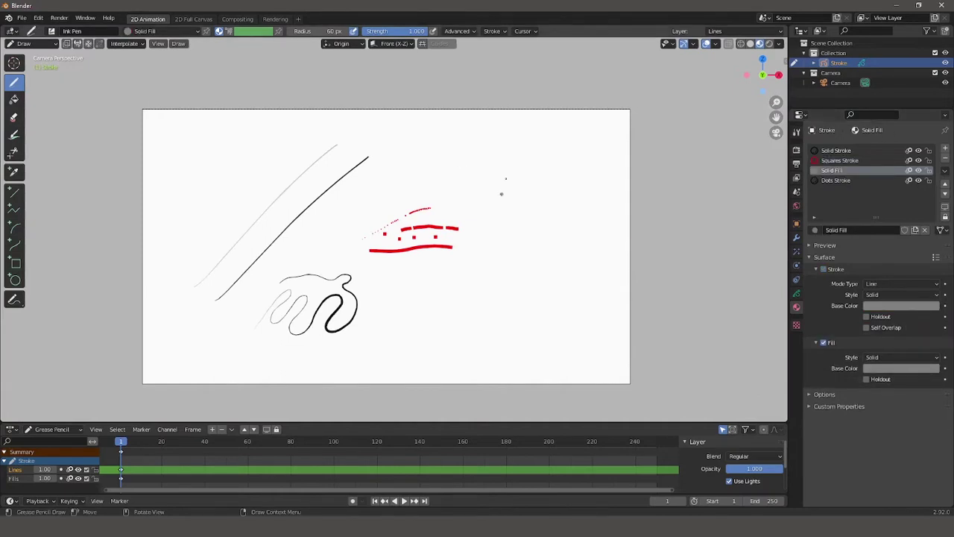
mouse_move(495, 156)
left_mouse_down()
mouse_move(522, 142)
mouse_move(550, 154)
mouse_move(559, 186)
mouse_move(535, 225)
mouse_move(509, 230)
mouse_move(476, 214)
mouse_move(470, 188)
mouse_move(485, 158)
mouse_move(503, 148)
left_mouse_up()
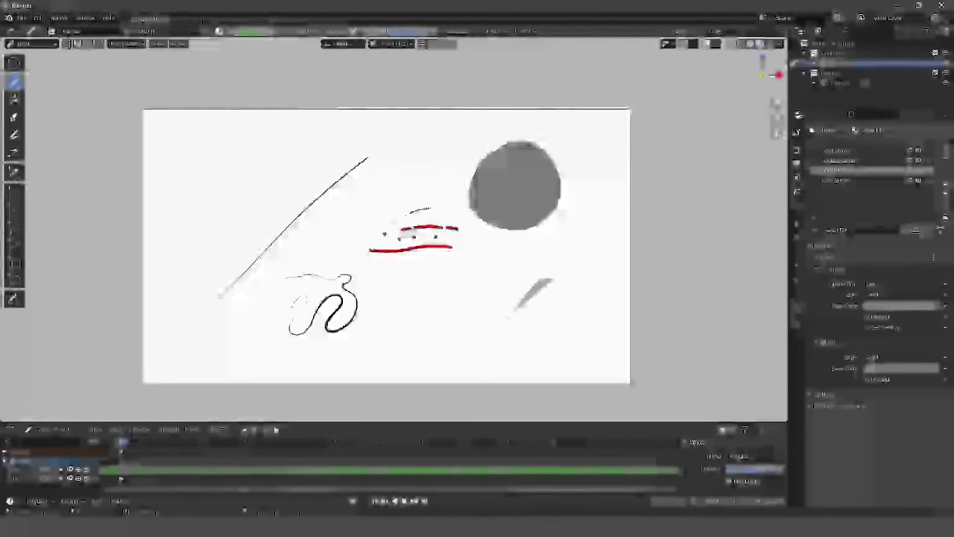
mouse_move(525, 313)
left_mouse_down()
mouse_move(520, 360)
mouse_move(483, 329)
mouse_move(486, 284)
mouse_move(512, 334)
left_mouse_up()
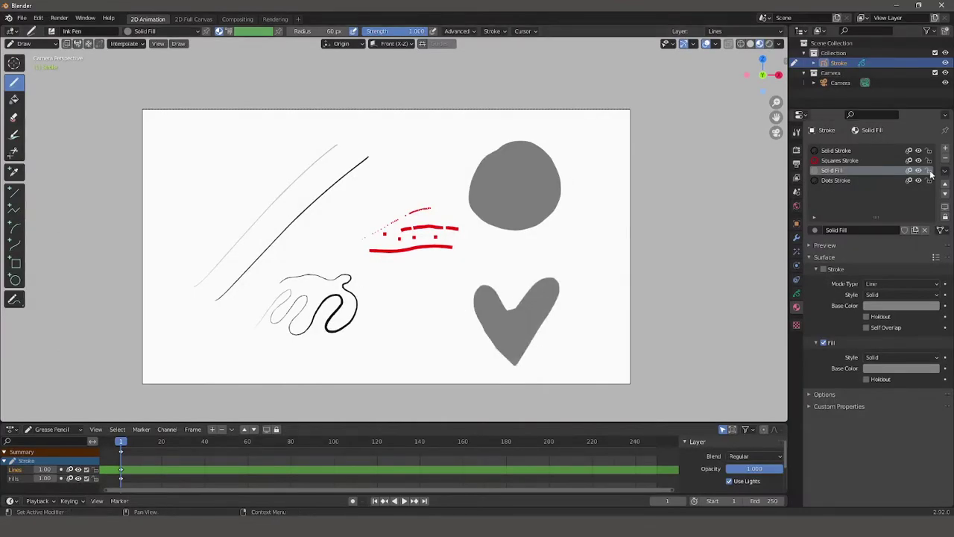
- Draw a small heart outline in Solid Stroke at upper left and paint it with grey Solid Fill
left_click(836, 151)
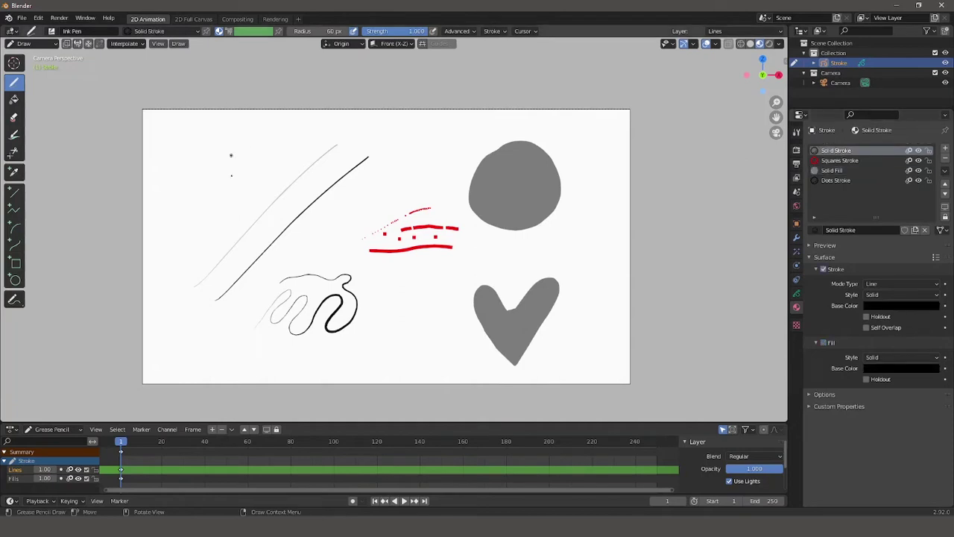
mouse_move(213, 174)
left_mouse_down()
mouse_move(255, 149)
mouse_move(227, 208)
left_mouse_up()
mouse_move(214, 173)
left_mouse_down()
mouse_move(203, 188)
mouse_move(231, 201)
left_mouse_up()
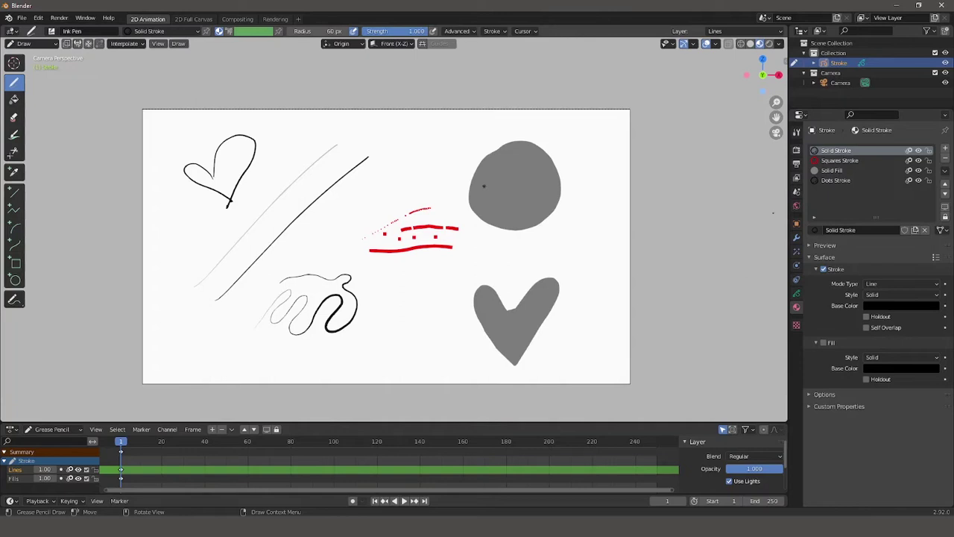
left_click(837, 172)
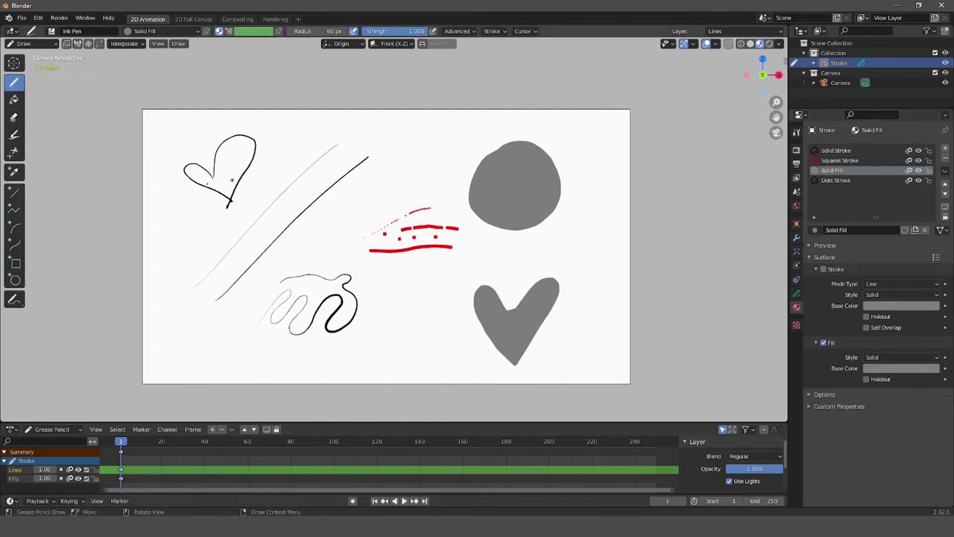
mouse_move(232, 180)
left_mouse_down()
mouse_move(216, 149)
mouse_move(246, 136)
mouse_move(257, 160)
mouse_move(228, 190)
mouse_move(230, 201)
mouse_move(215, 179)
mouse_move(198, 188)
mouse_move(185, 176)
mouse_move(188, 166)
mouse_move(207, 169)
left_mouse_up()
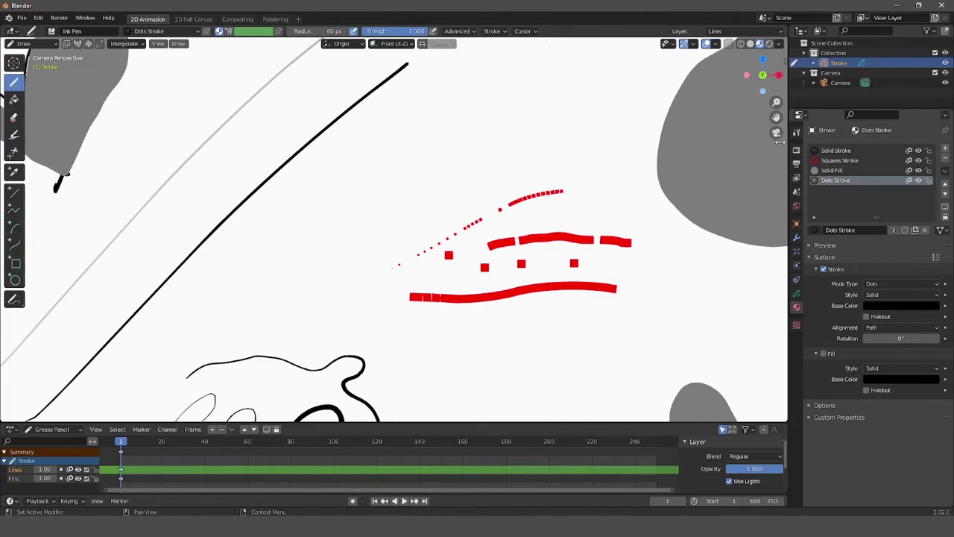
- Draw a Dots Stroke diagonal line, then a Solid Stroke heart outline below the canvas centre
left_click_drag(316, 251, 673, 64)
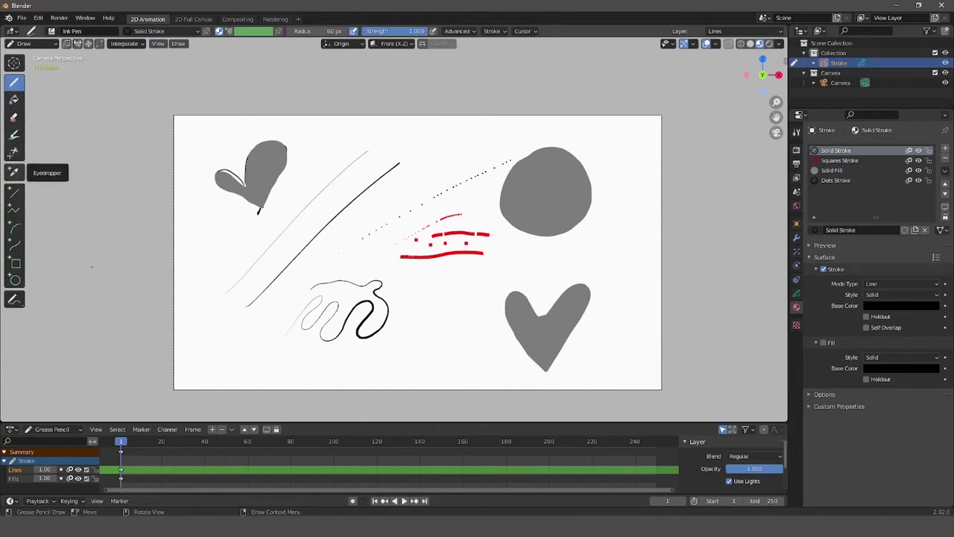
scroll(481, 343, "up", 2)
left_click_drag(446, 332, 476, 287)
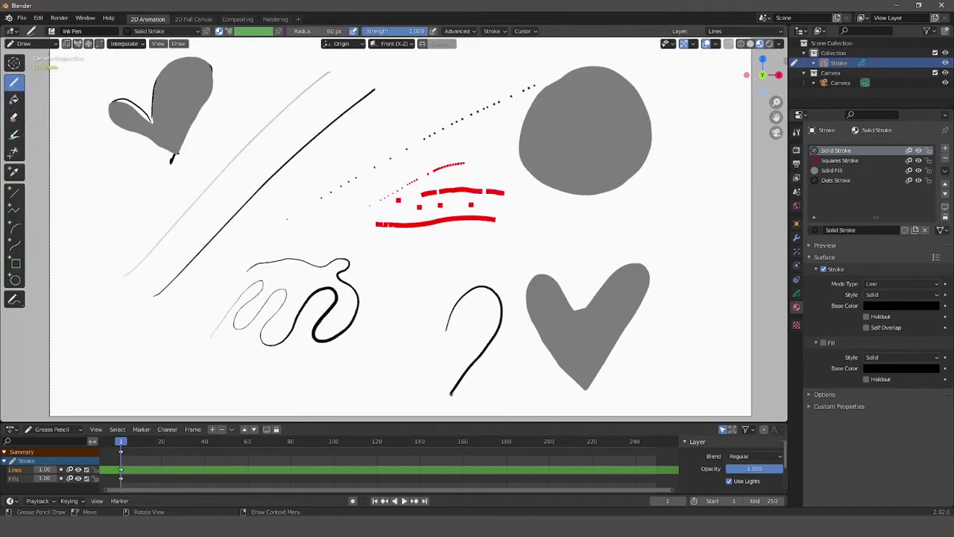
mouse_move(451, 393)
left_mouse_down()
mouse_move(402, 335)
mouse_move(430, 300)
mouse_move(446, 320)
left_mouse_up()
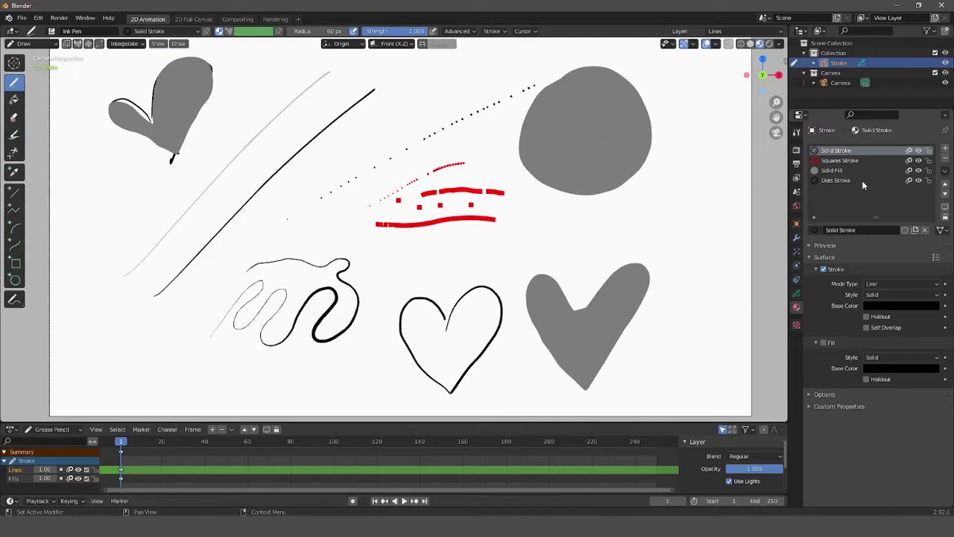
- Add a new material slot named Material, enable Fill and set the fill colour to pink
left_click(947, 151)
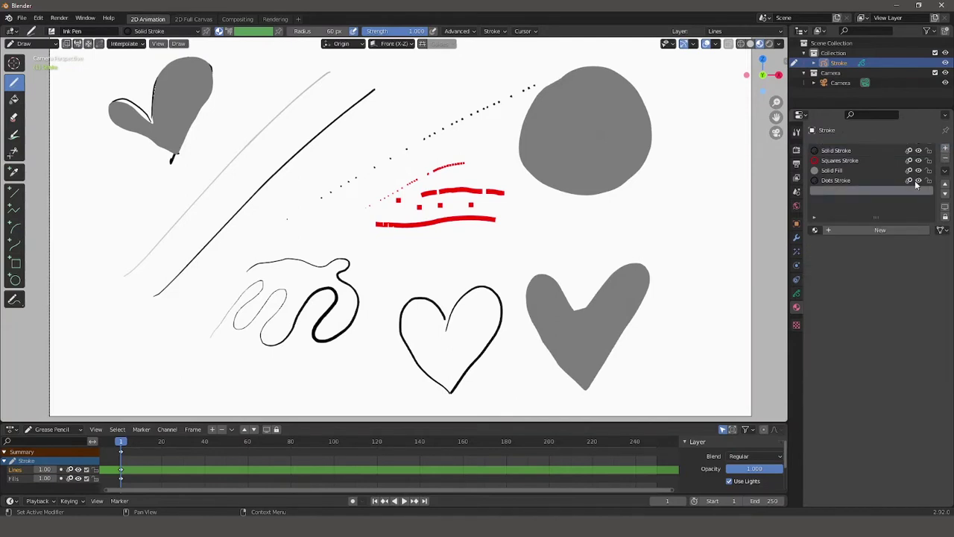
left_click(880, 229)
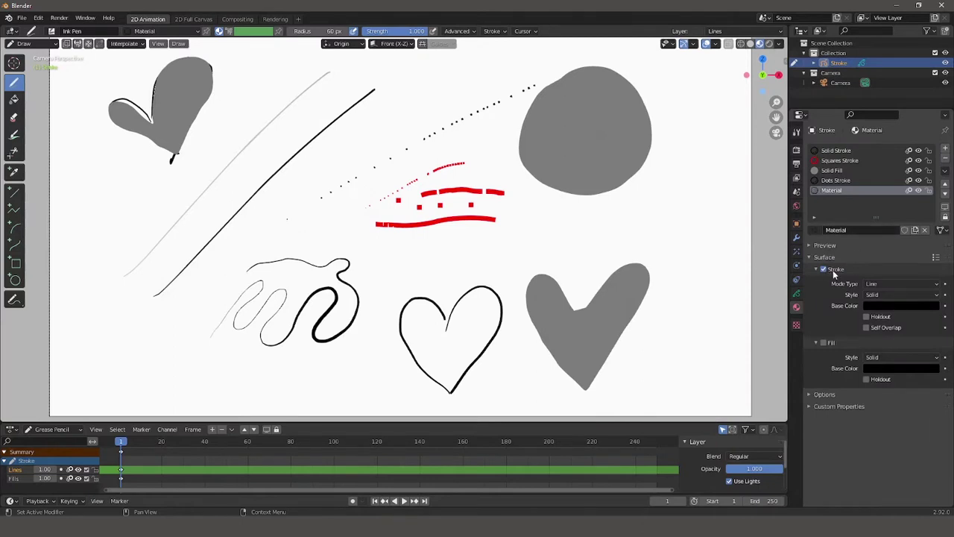
left_click(823, 343)
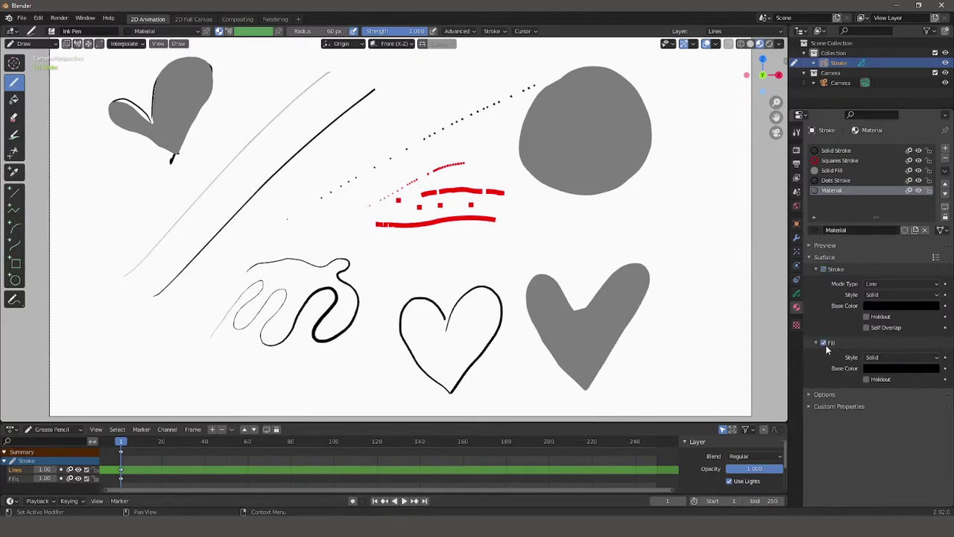
left_click(874, 369)
left_click_drag(934, 237, 934, 222)
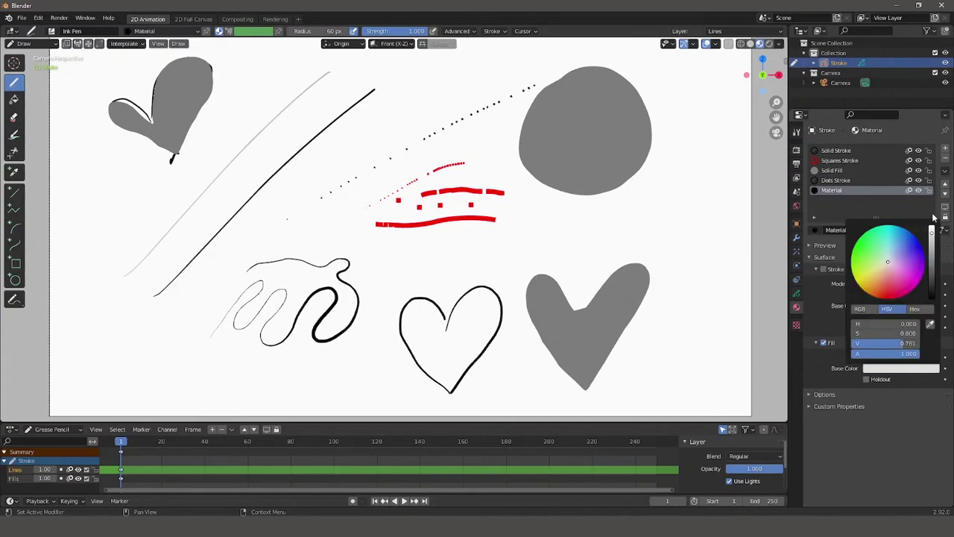
left_click(891, 286)
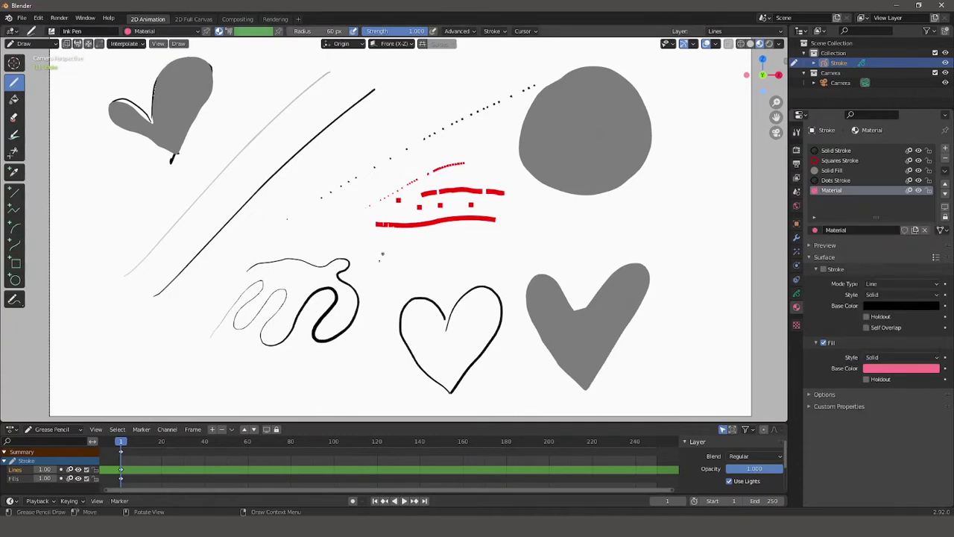
left_click(14, 99)
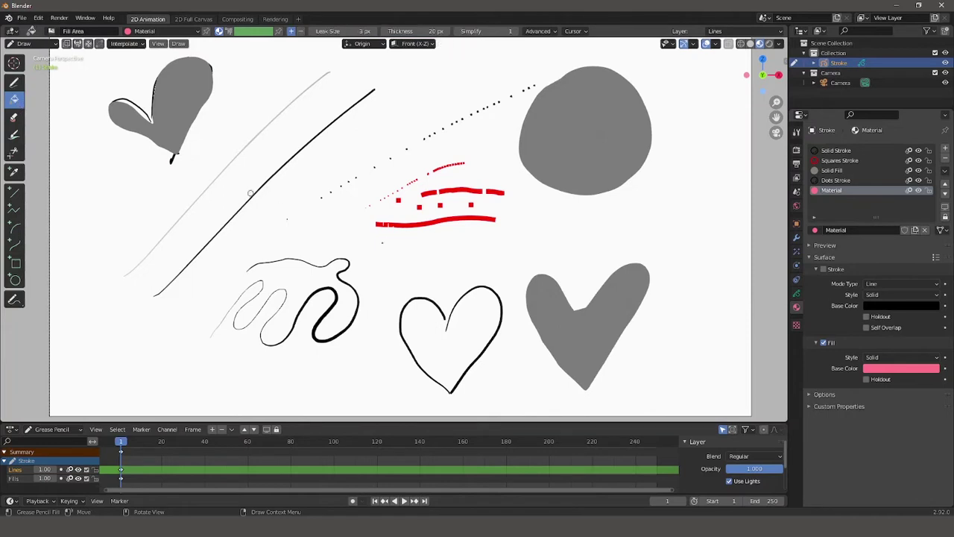
left_click(436, 345)
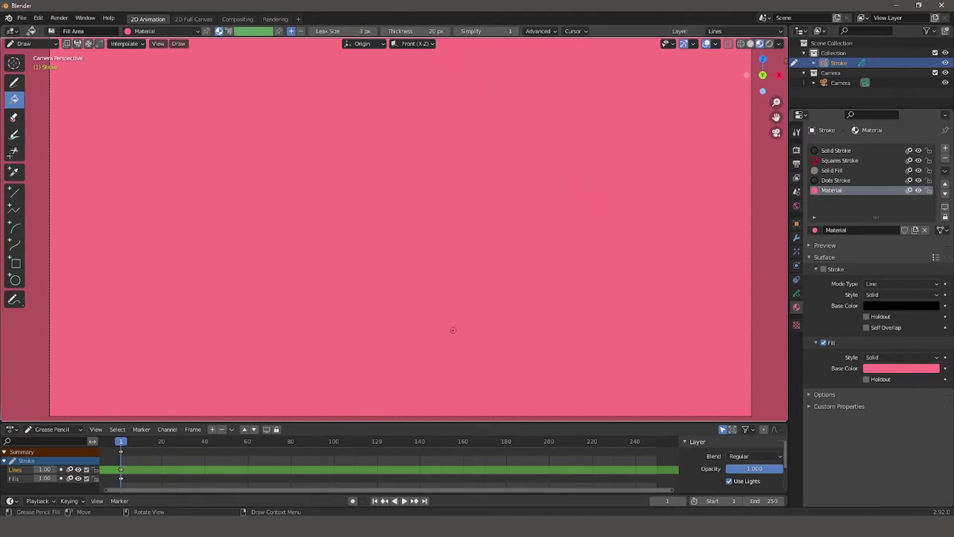
key("ctrl+z")
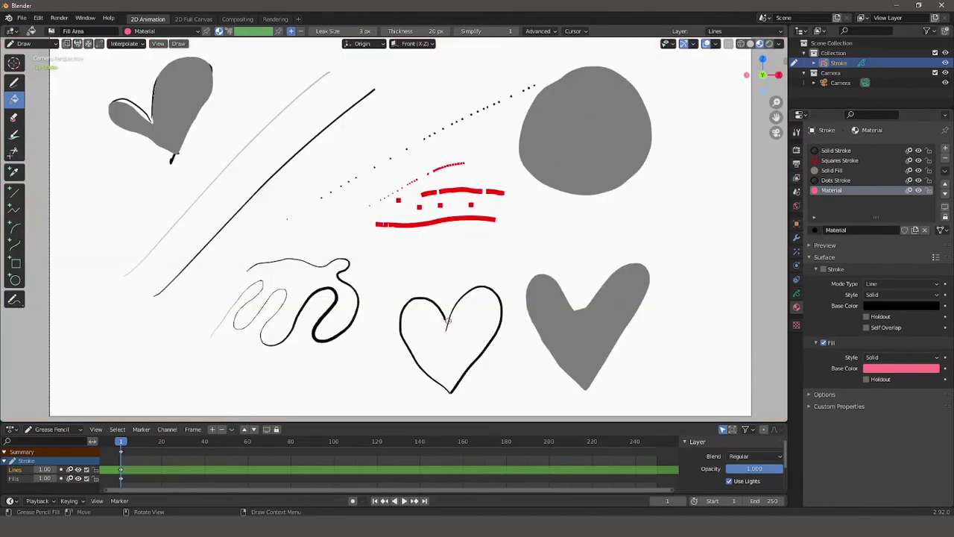
scroll(464, 398, "up", 4)
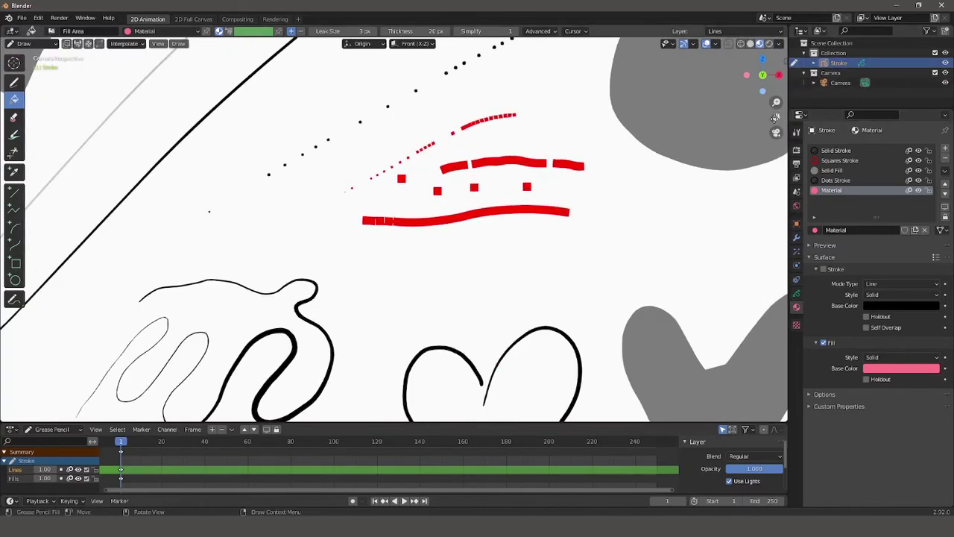
middle_click_drag(522, 298, 488, 228, "shift")
middle_click_drag(734, 419, 699, 341, "shift")
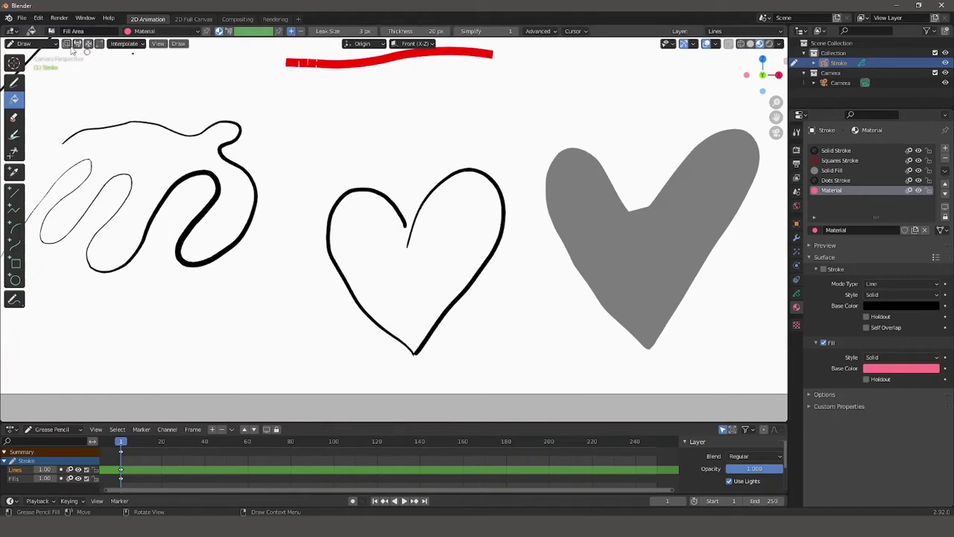
- Close the heart's top gap with Solid Stroke, then fill the heart pink with Material
left_click(16, 82)
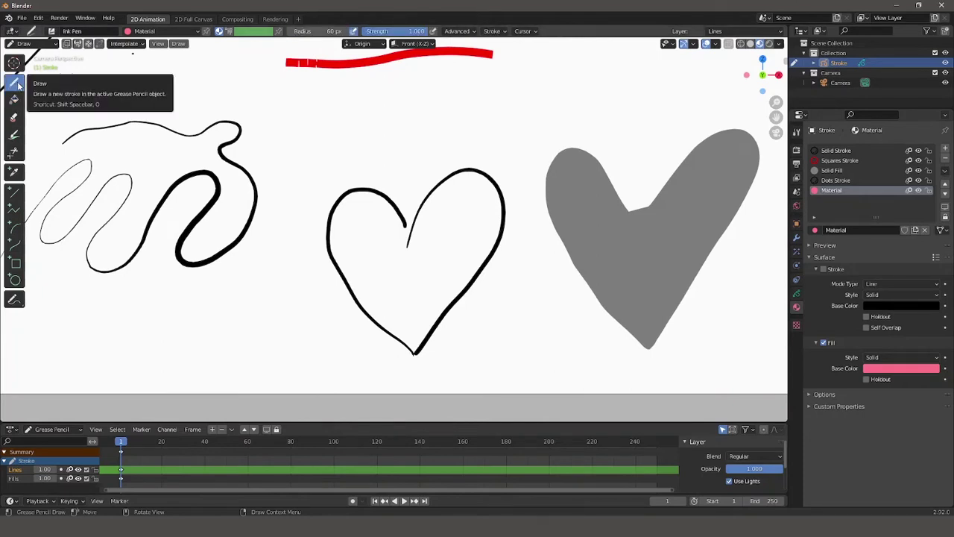
left_click(837, 151)
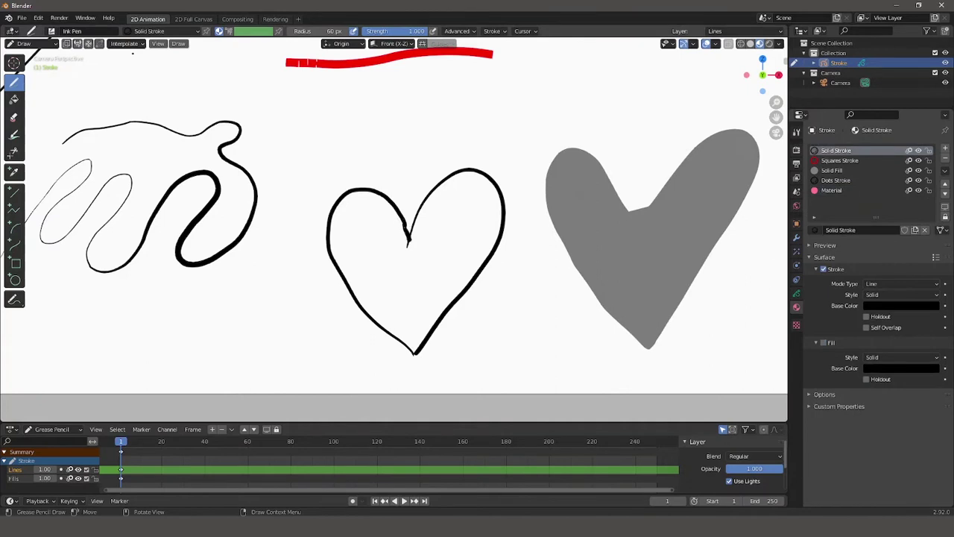
left_click(843, 191)
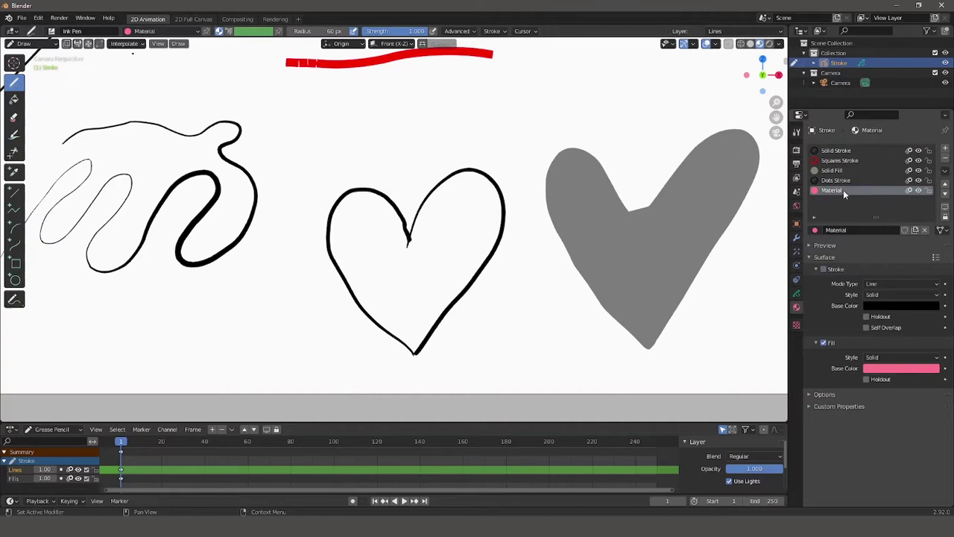
left_click(15, 101)
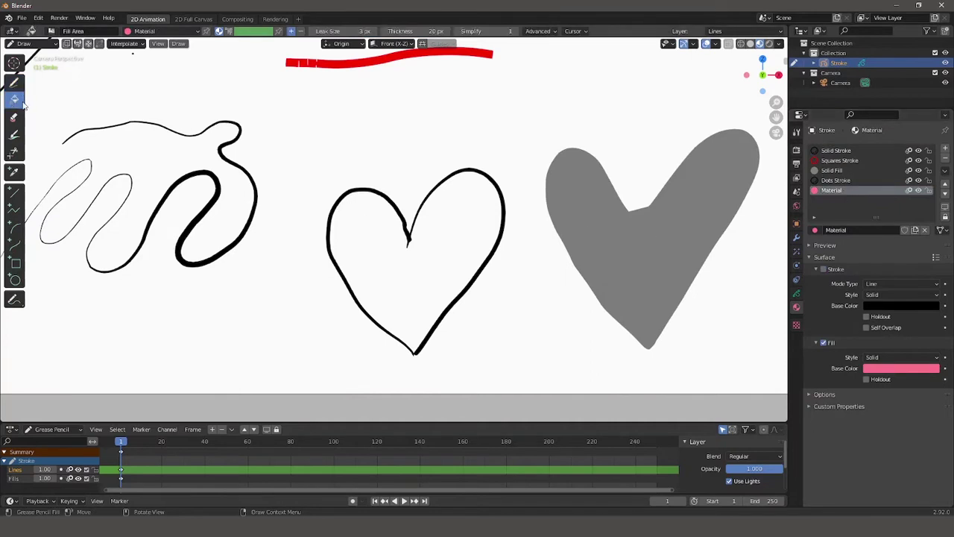
left_click(408, 266)
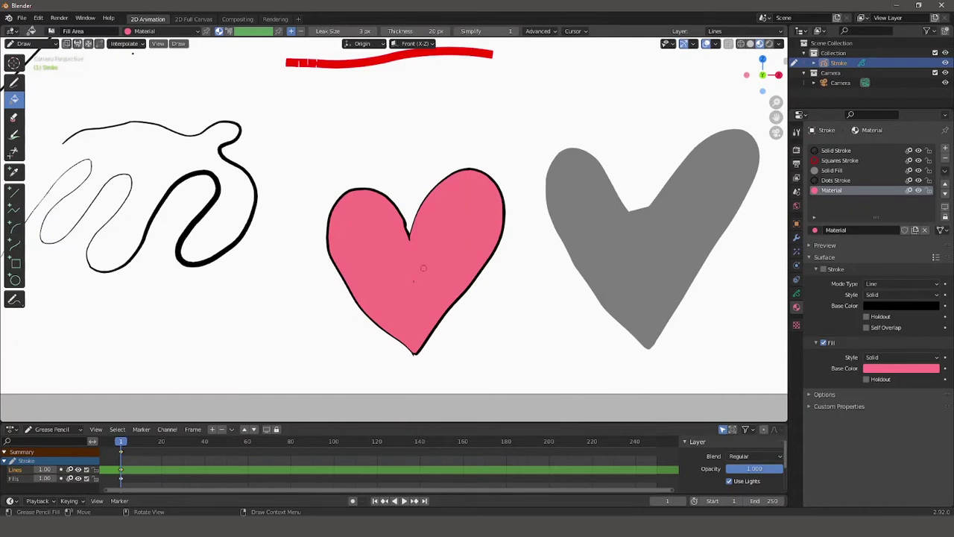
- Zoom in on the heart and undo its pink fill
scroll(379, 250, "down", 5)
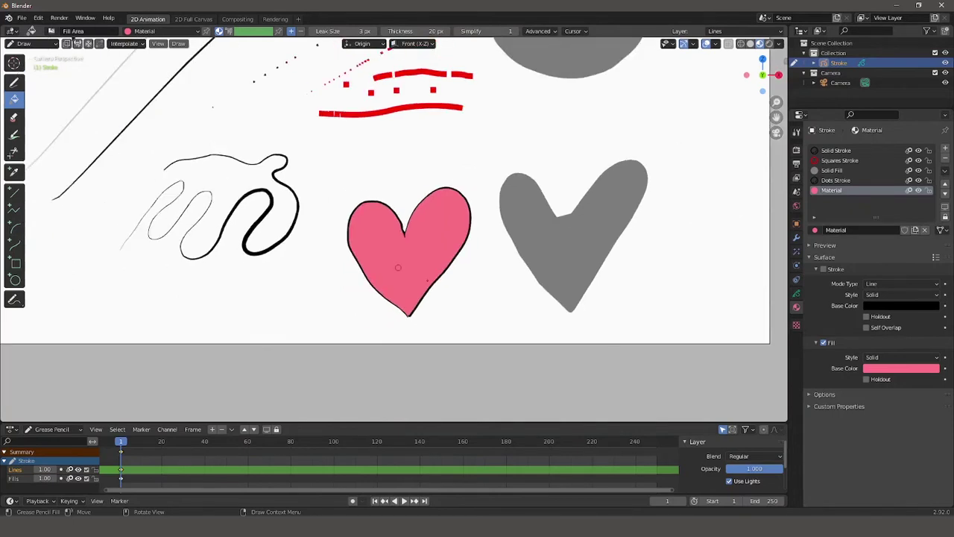
left_click(836, 151)
left_click(831, 190)
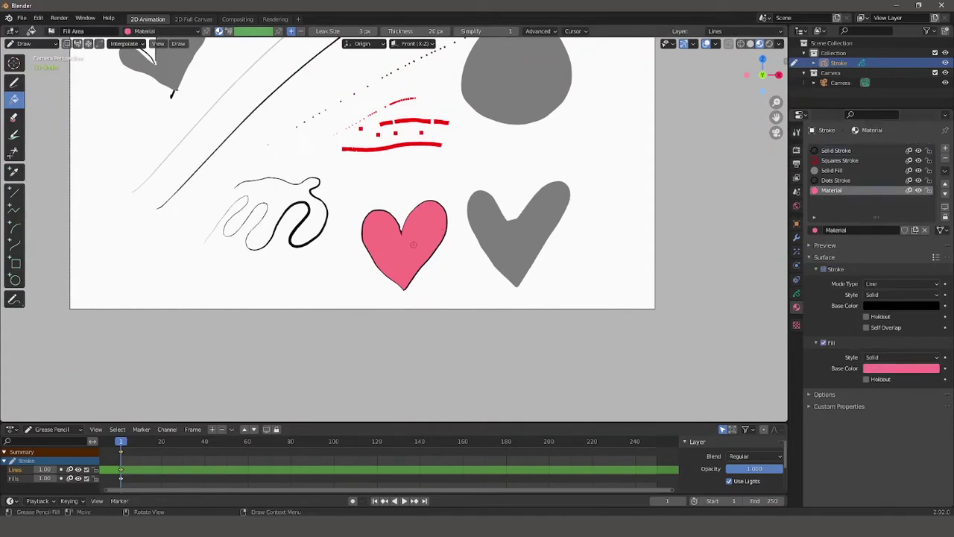
scroll(413, 245, "up", 5)
scroll(413, 245, "up", 1)
key("ctrl+z")
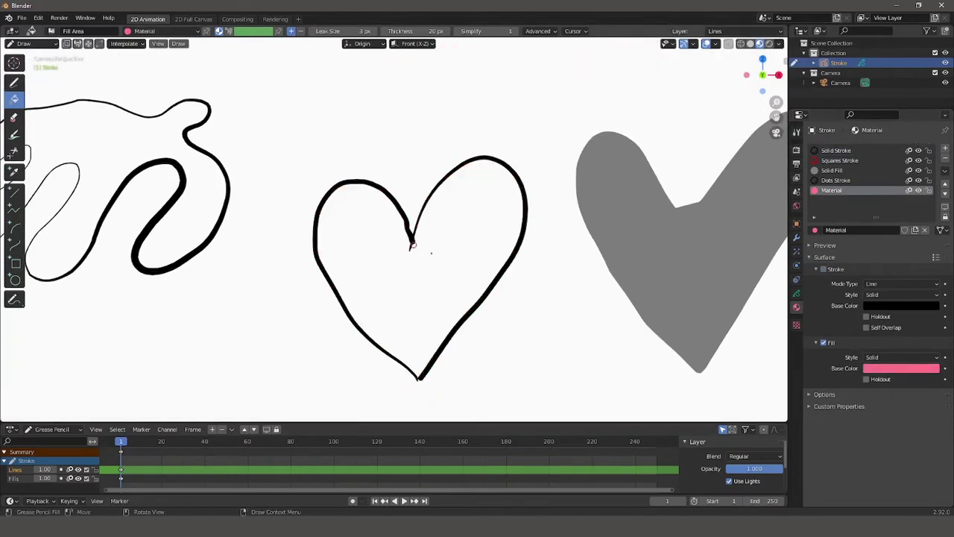
- Thicken the heart's black outline using Solid Stroke, then reselect the pink Material and zoom out
left_click(831, 151)
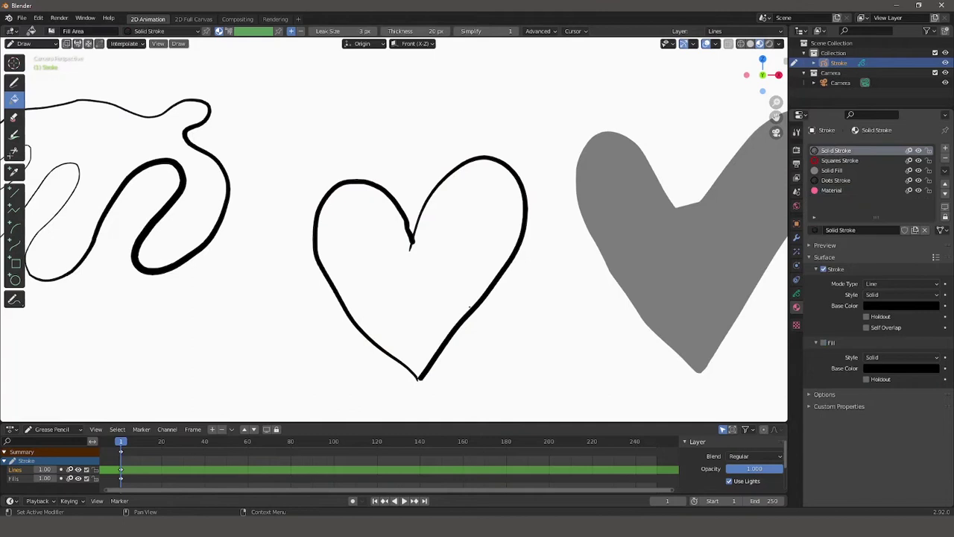
left_click(413, 291)
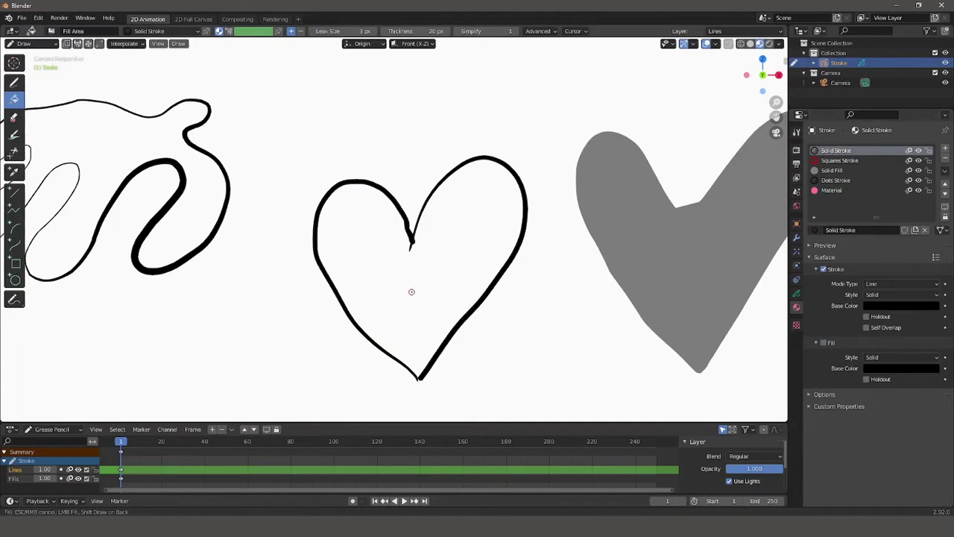
left_click(413, 290)
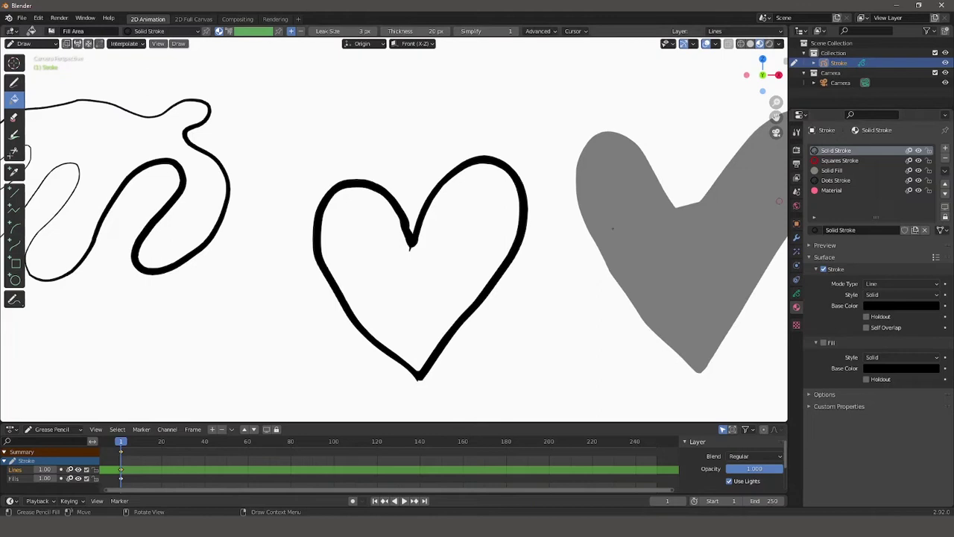
left_click(831, 191)
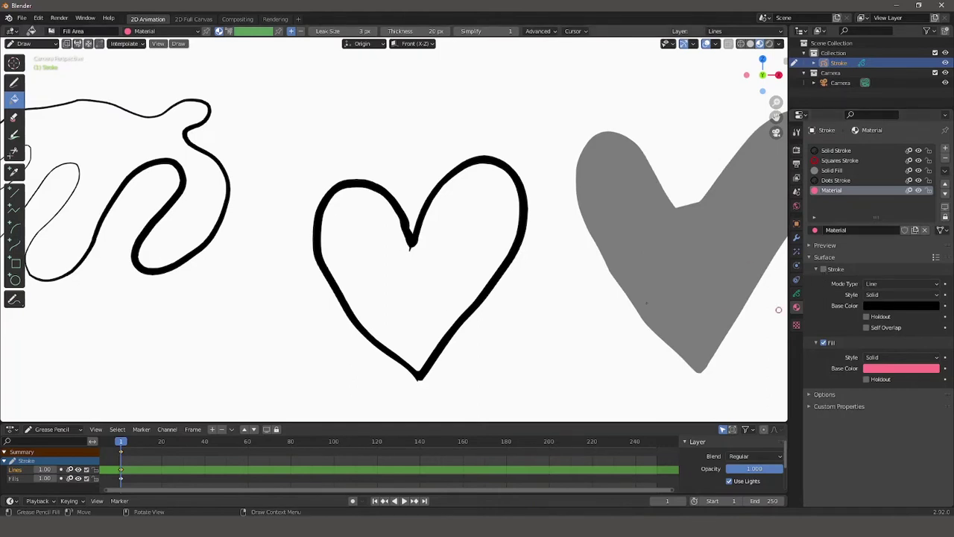
scroll(445, 310, "down", 6)
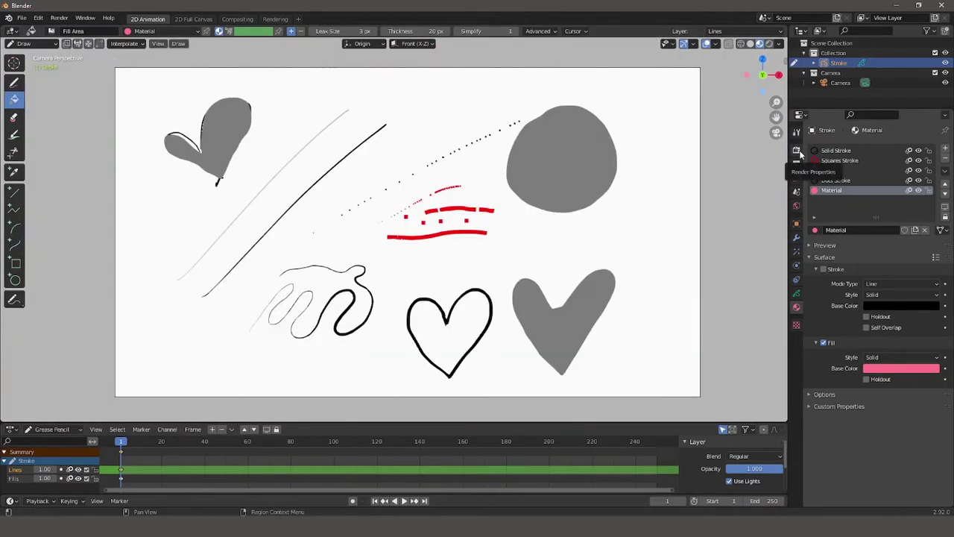
- Switch to the Erase tool and box-select the frame-1 drawing keyframes in the Dope Sheet for deletion
left_click(14, 80)
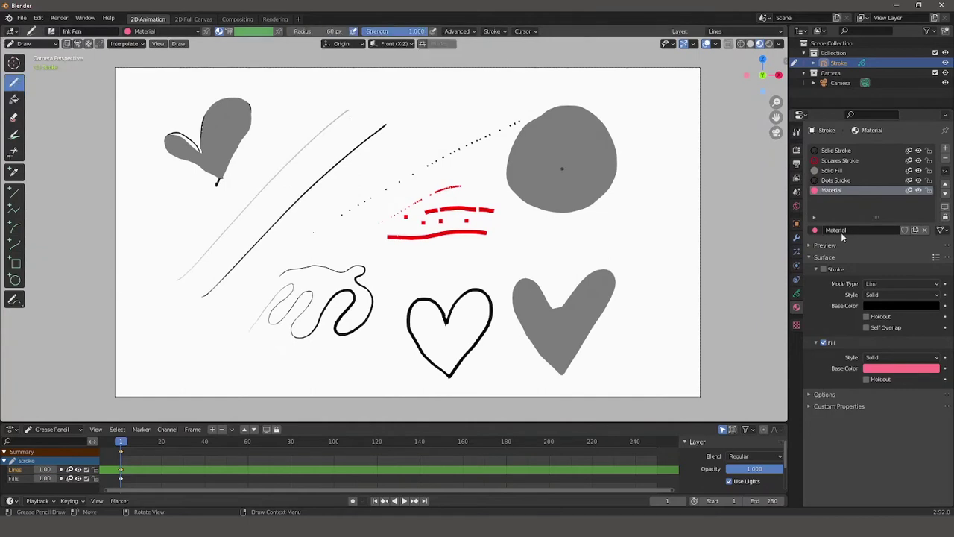
left_click(797, 133)
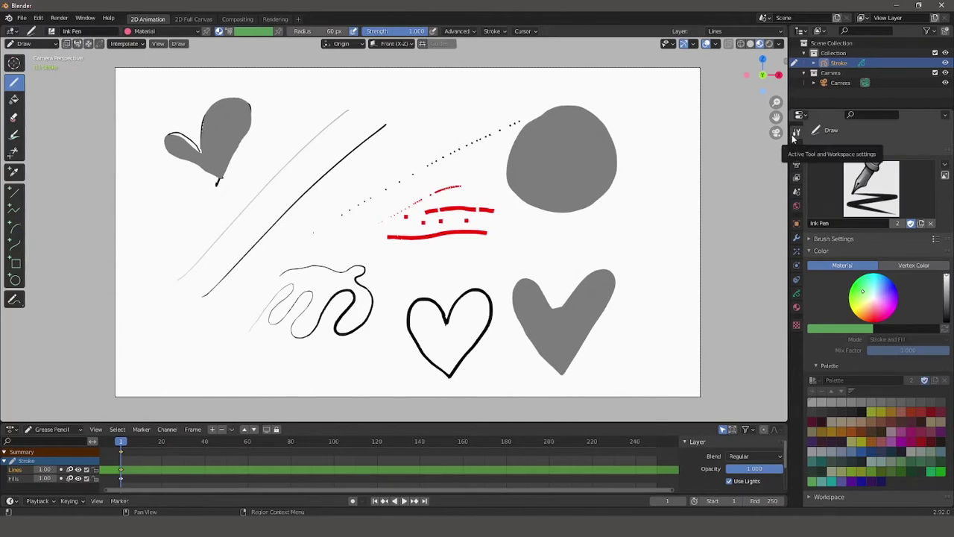
left_click(14, 119)
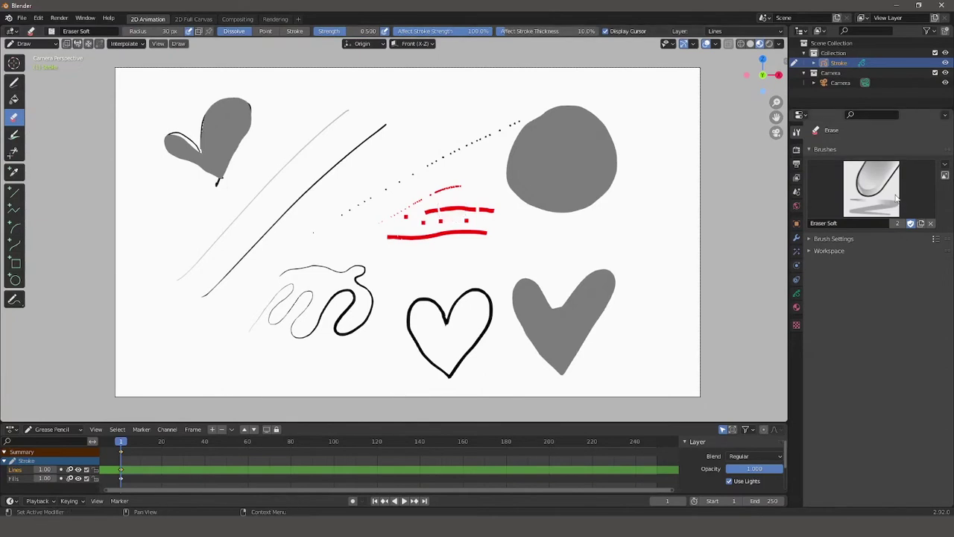
left_click(872, 189)
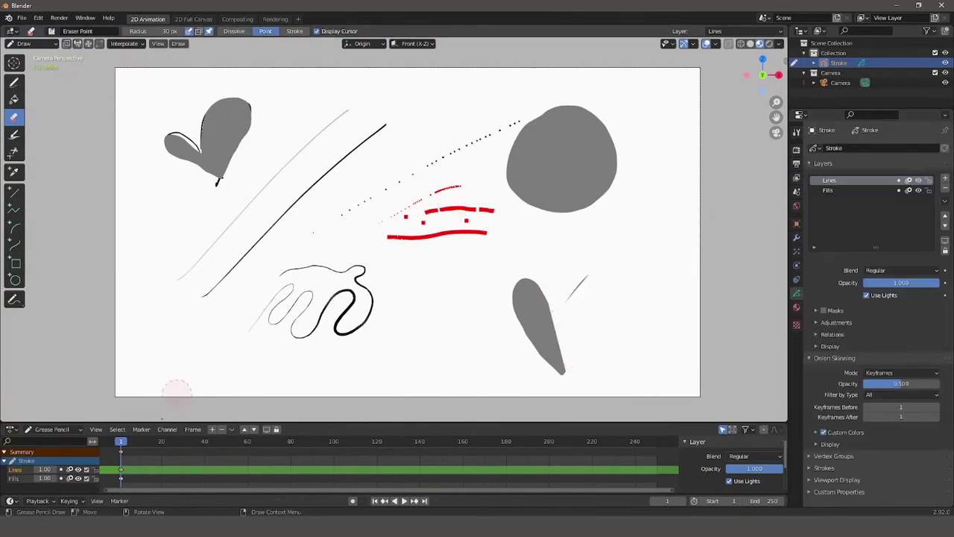
left_click_drag(130, 480, 113, 449)
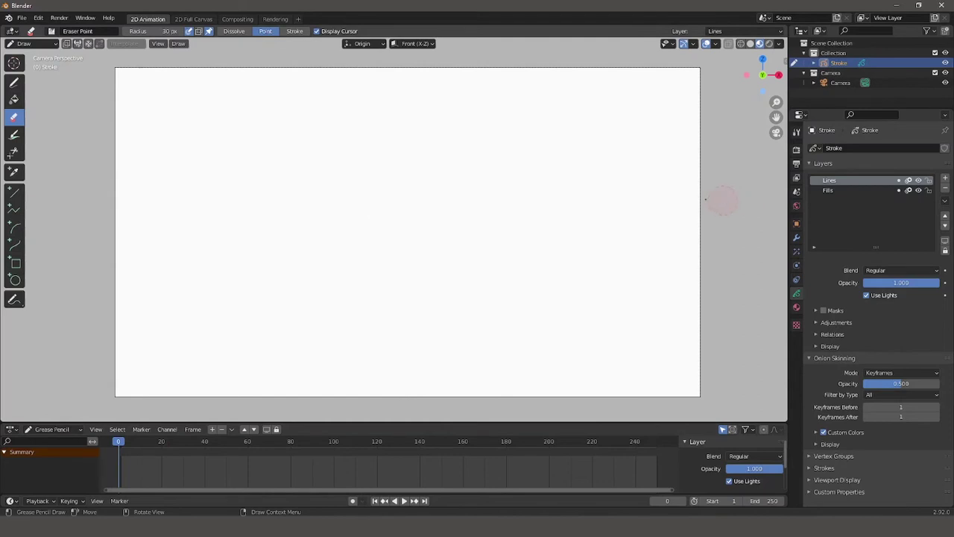
- With the Draw tool, sketch two outer eye ovals, the left one smaller, each with an inner oval
left_click(14, 84)
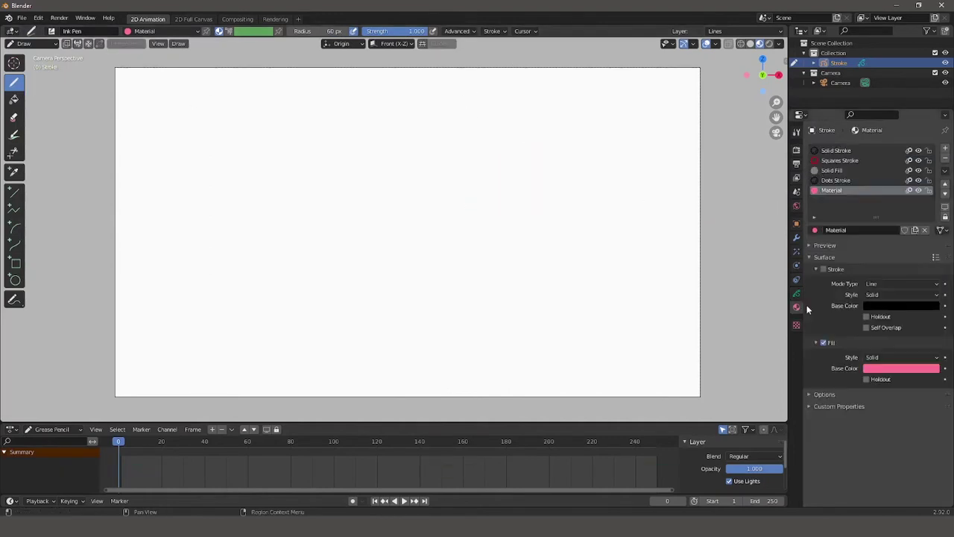
mouse_move(484, 206)
left_mouse_down()
mouse_move(583, 173)
mouse_move(485, 196)
left_mouse_up()
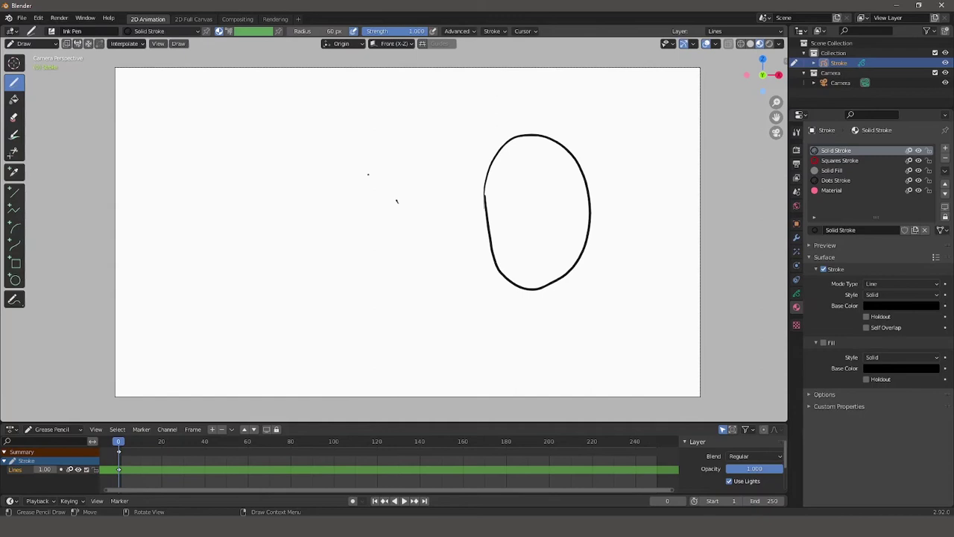
left_click_drag(396, 200, 394, 191)
left_click_drag(532, 177, 530, 180)
left_click_drag(363, 197, 352, 199)
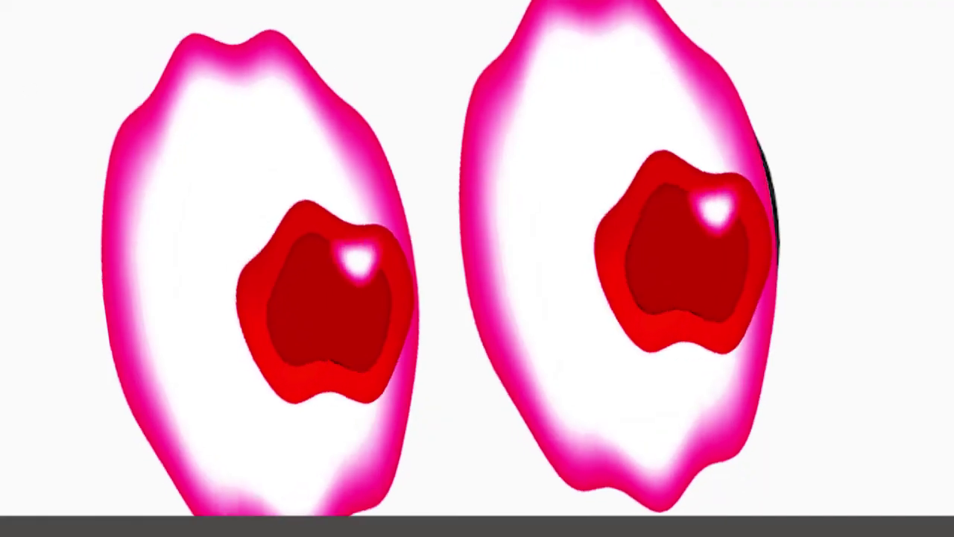
- Go through Edit Mode into Sculpt Mode and pick the Push brush
left_click(26, 44)
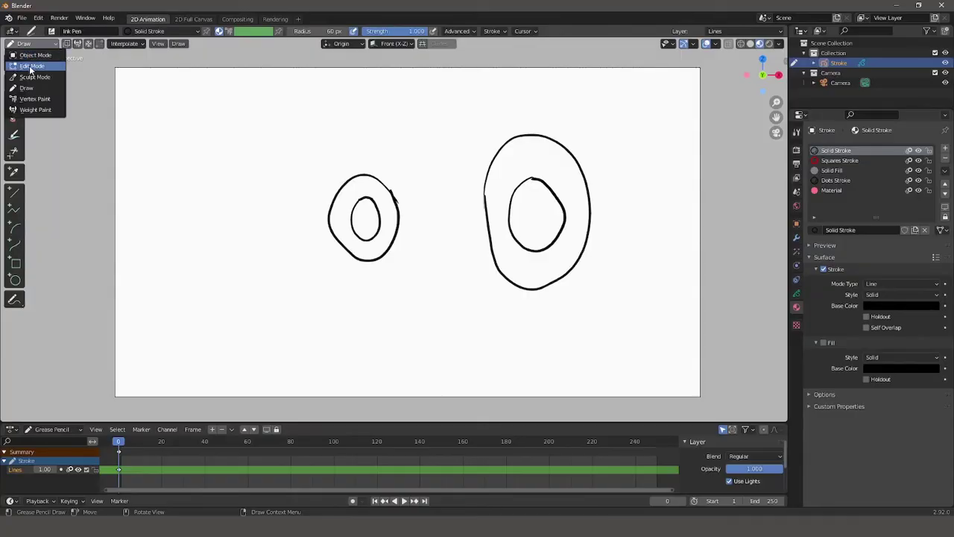
left_click(31, 69)
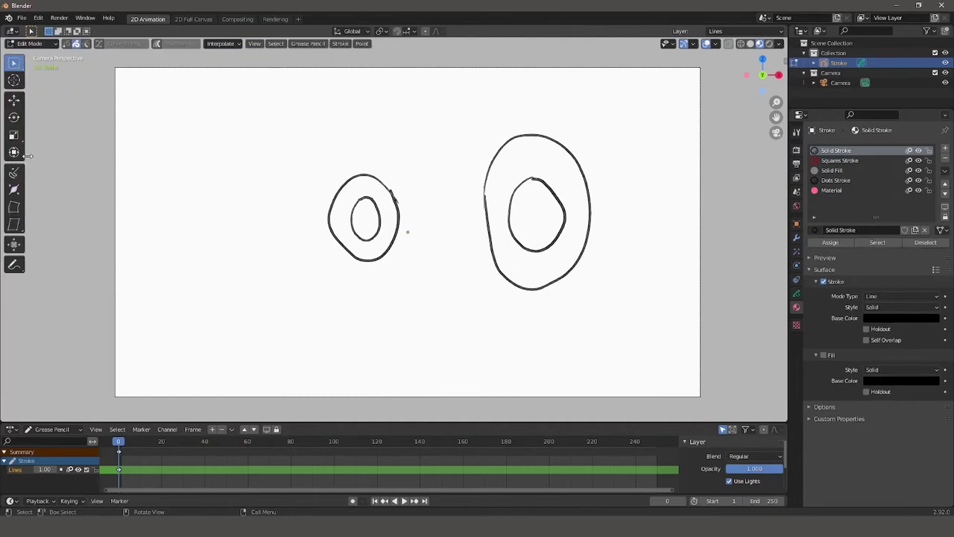
left_click(29, 44)
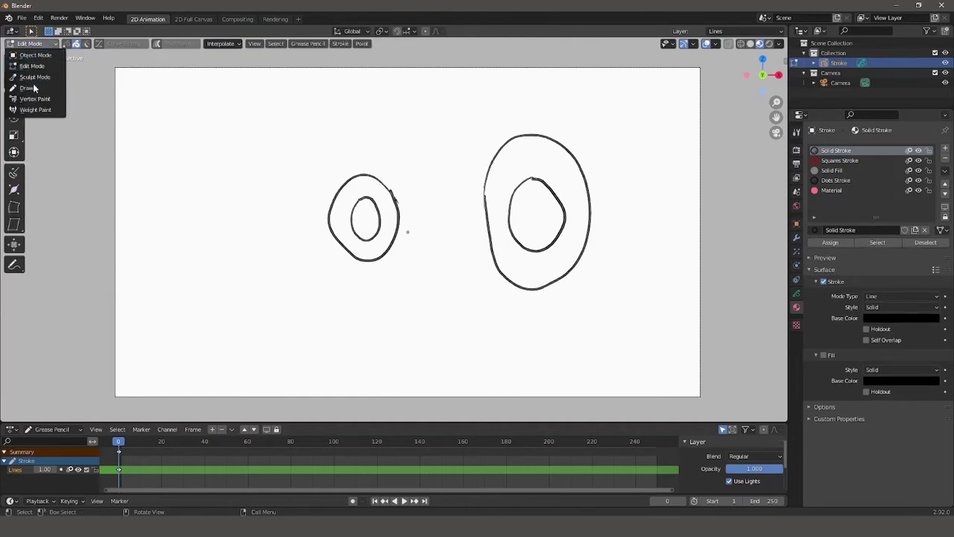
left_click(30, 77)
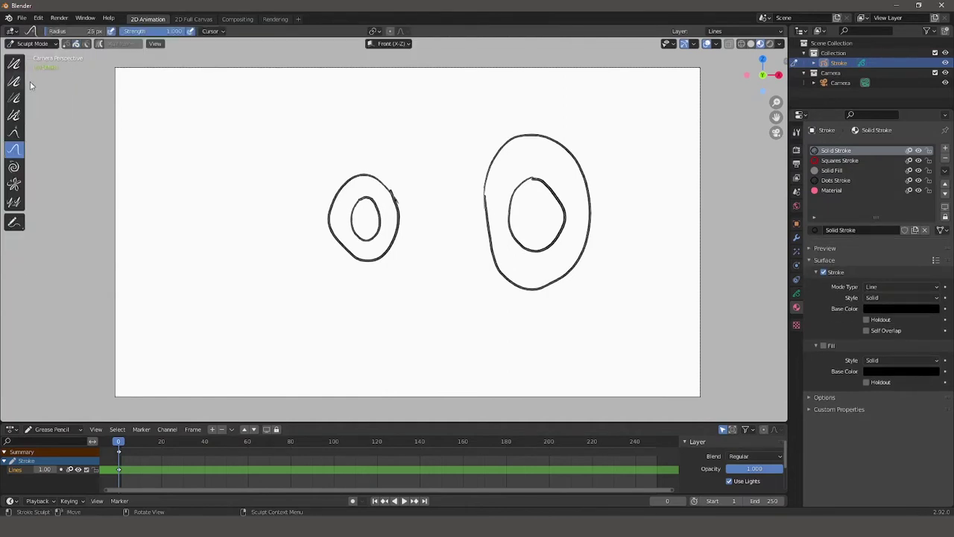
left_click(18, 151)
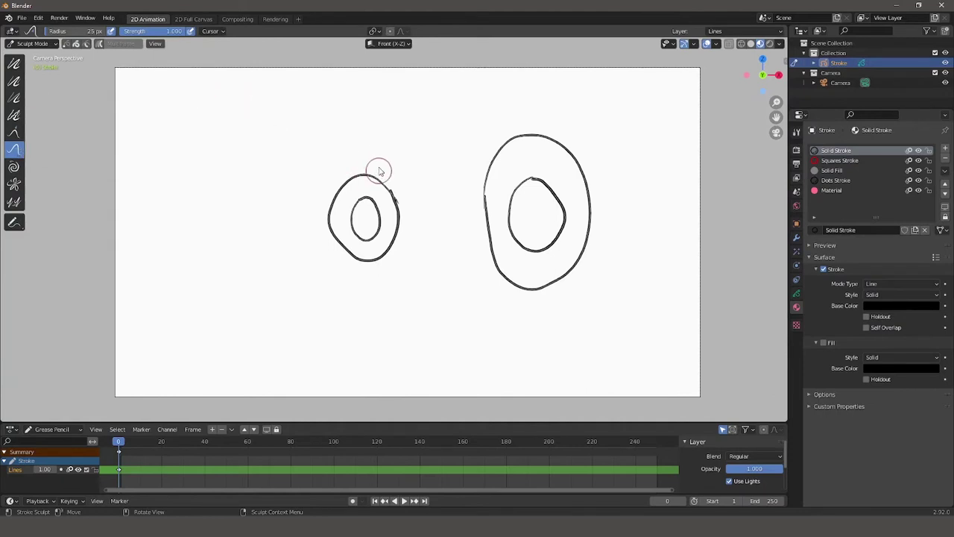
- Push the left eye's top and lower-left edge and the right eye's left side and bottom into rounder curves
mouse_move(396, 190)
left_mouse_down()
mouse_move(403, 200)
mouse_move(392, 204)
left_mouse_up()
left_click_drag(341, 241, 340, 236)
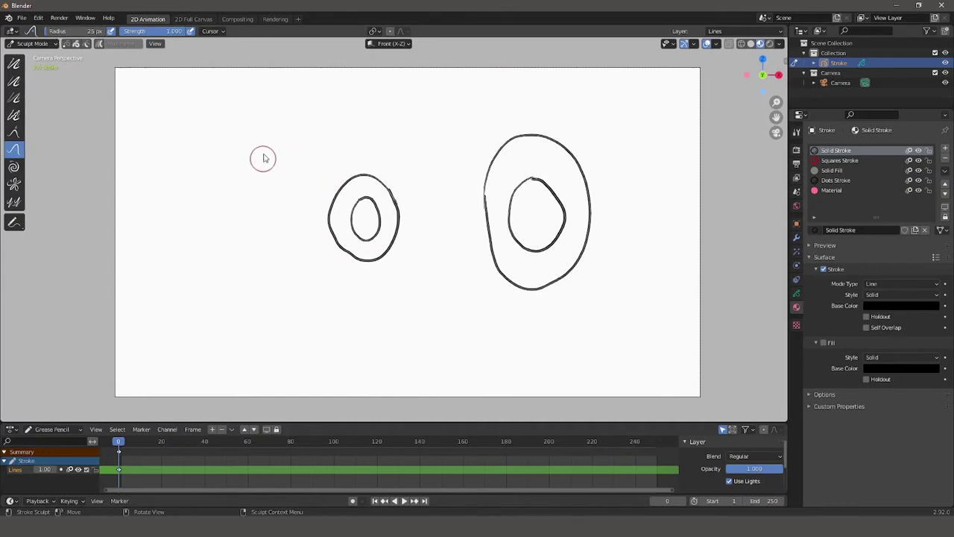
mouse_move(498, 149)
left_mouse_down()
mouse_move(561, 280)
mouse_move(507, 258)
mouse_move(580, 212)
mouse_move(532, 296)
mouse_move(530, 287)
mouse_move(367, 267)
mouse_move(333, 254)
left_mouse_up()
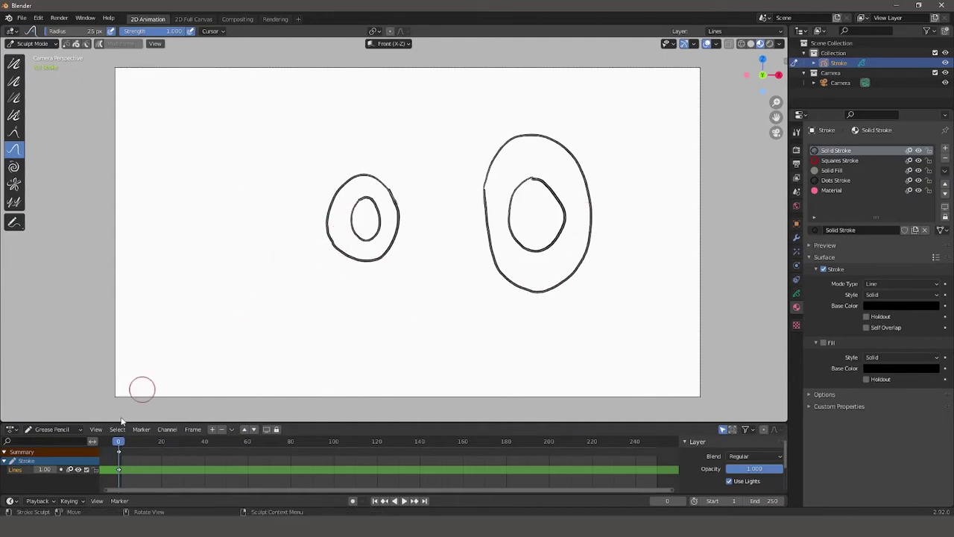
- Return to Draw Mode, play the timeline, then step ahead from frame 0
left_click(31, 45)
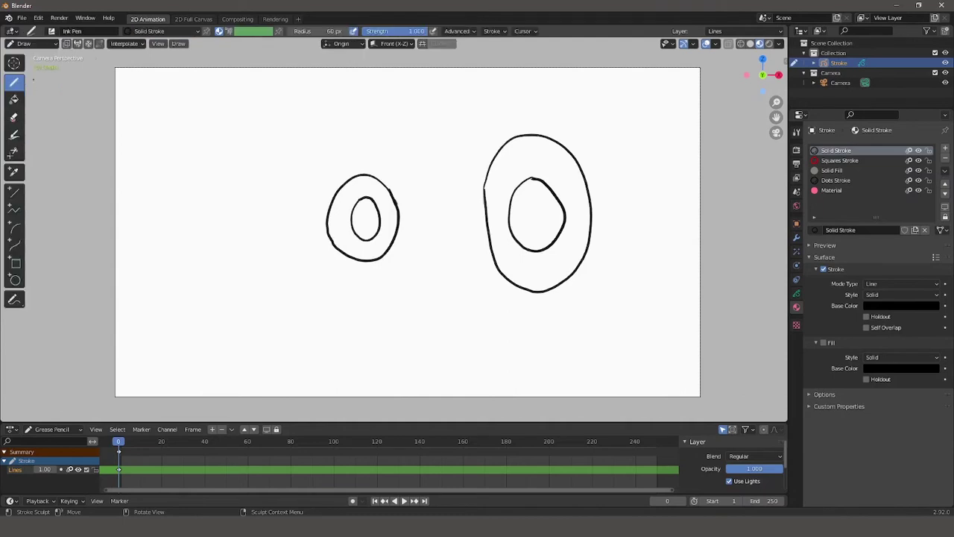
left_click(36, 89)
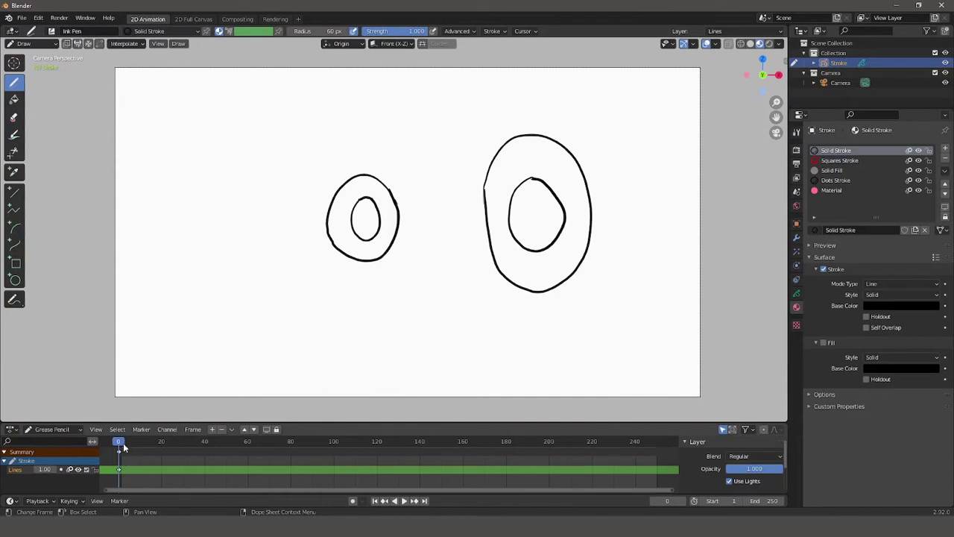
key("space")
key("Escape")
key("Right")
key("Right")
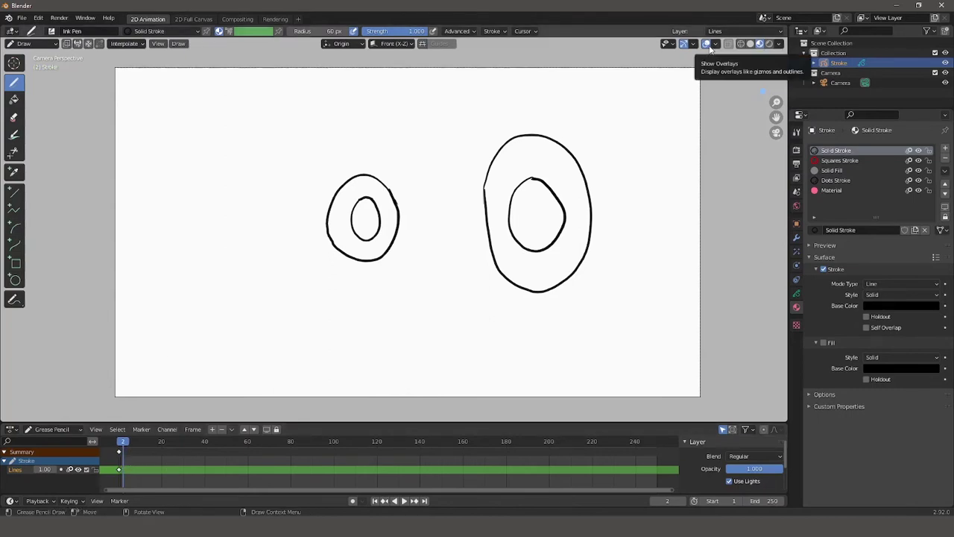
- Stop at frame 4, draw a closed-eyelid arc across each eye, and play back the blink
left_click(716, 44)
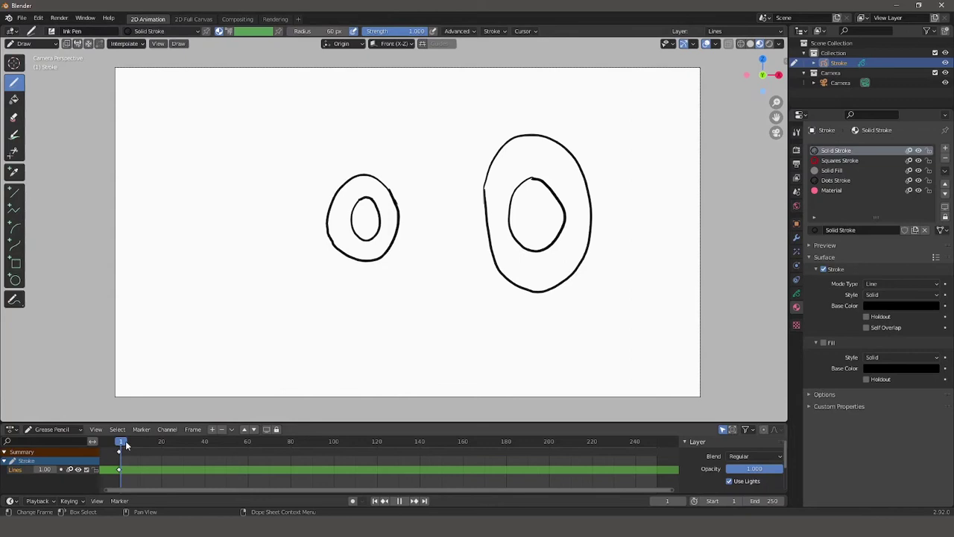
key("space")
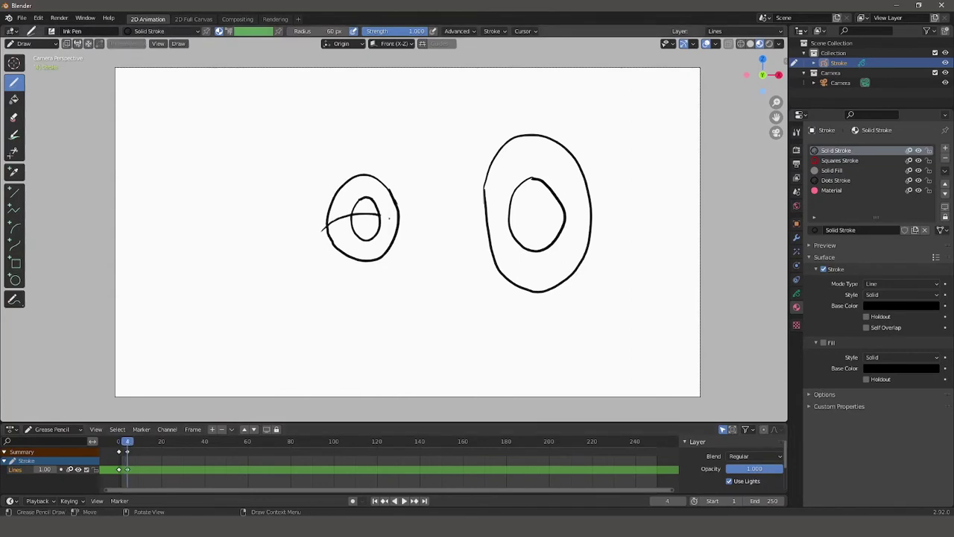
left_click_drag(403, 225, 402, 222)
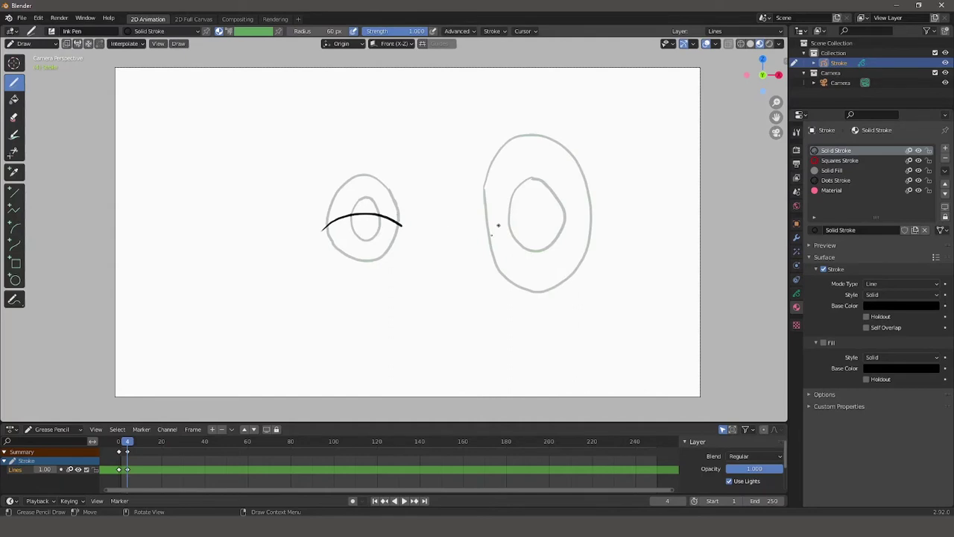
mouse_move(482, 224)
left_mouse_down()
mouse_move(542, 204)
mouse_move(591, 221)
left_mouse_up()
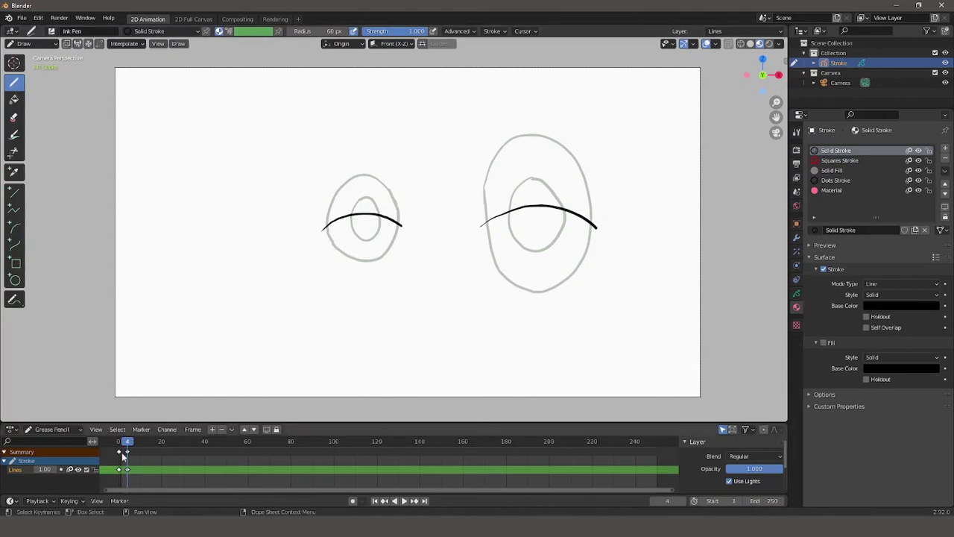
key("space")
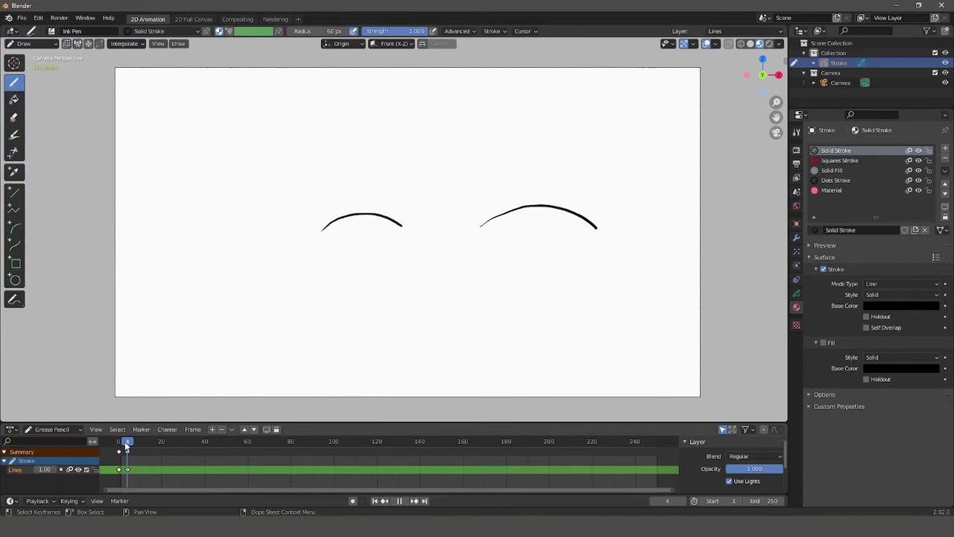
key("space")
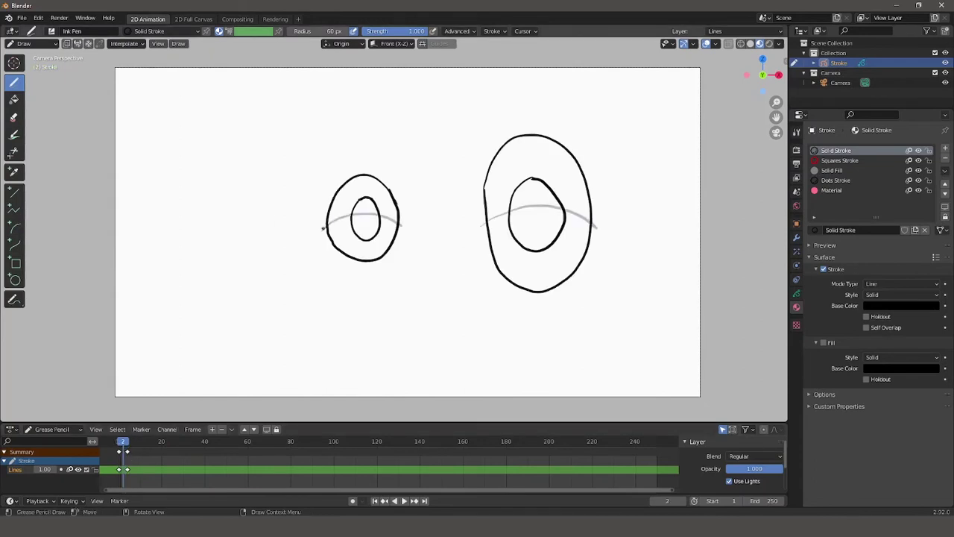
- On frame 2, draw half-closed almond outlines and an iris oval for both eyes
left_click(333, 213)
mouse_move(370, 195)
left_mouse_down()
mouse_move(396, 215)
mouse_move(381, 244)
mouse_move(343, 242)
mouse_move(327, 219)
left_mouse_up()
mouse_move(483, 226)
left_mouse_down()
mouse_move(482, 217)
mouse_move(593, 237)
mouse_move(485, 221)
left_mouse_up()
mouse_move(363, 199)
left_mouse_down()
mouse_move(382, 221)
mouse_move(363, 196)
left_mouse_up()
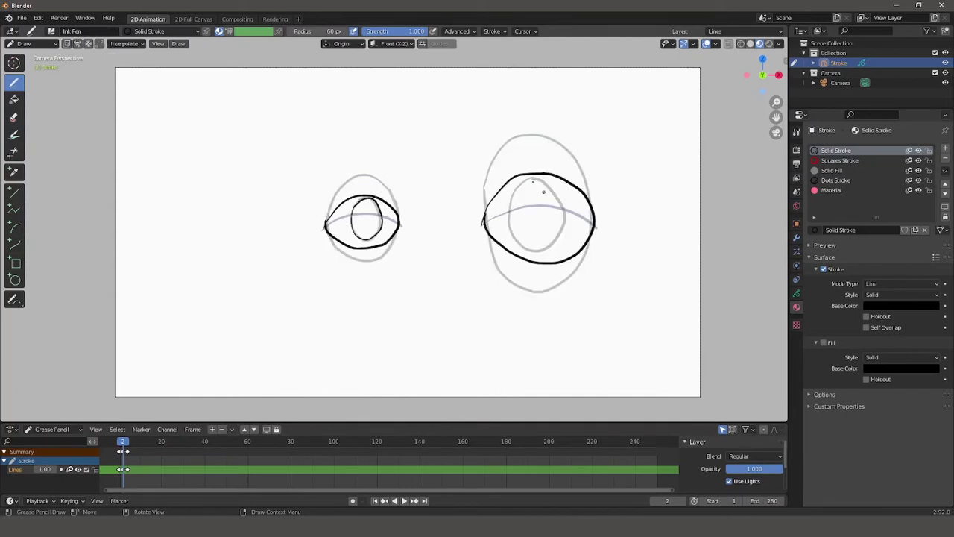
mouse_move(530, 181)
left_mouse_down()
mouse_move(563, 228)
mouse_move(533, 180)
mouse_move(518, 178)
mouse_move(581, 197)
left_mouse_up()
- Switch to Sculpt Mode and push both half-closed eye outlines into shape
left_click(31, 43)
left_click(30, 76)
left_click_drag(489, 224, 551, 265)
mouse_move(329, 224)
left_mouse_down()
mouse_move(350, 247)
mouse_move(395, 224)
mouse_move(332, 239)
left_mouse_up()
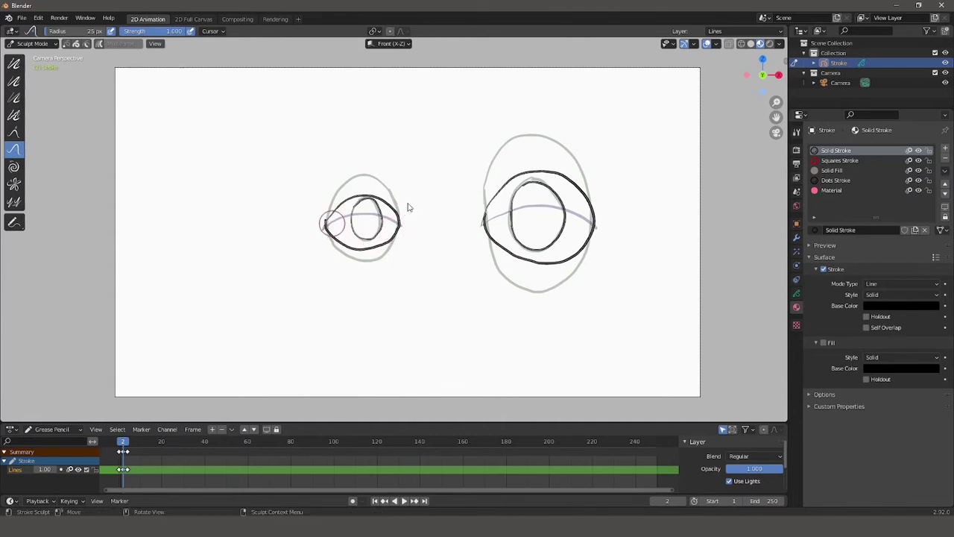
- Play the blink, return the timeline to frame 0 and switch back to Draw Mode
left_click(31, 44)
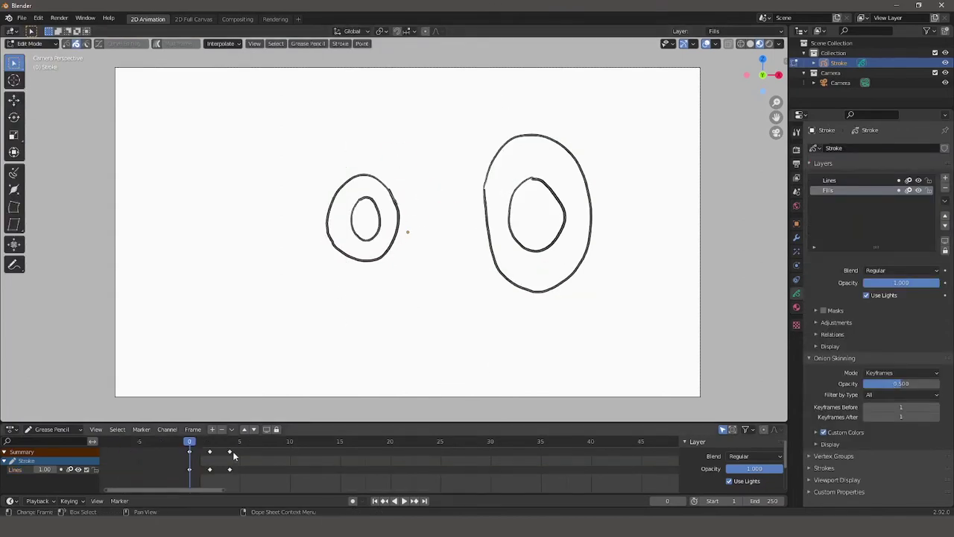
key("space")
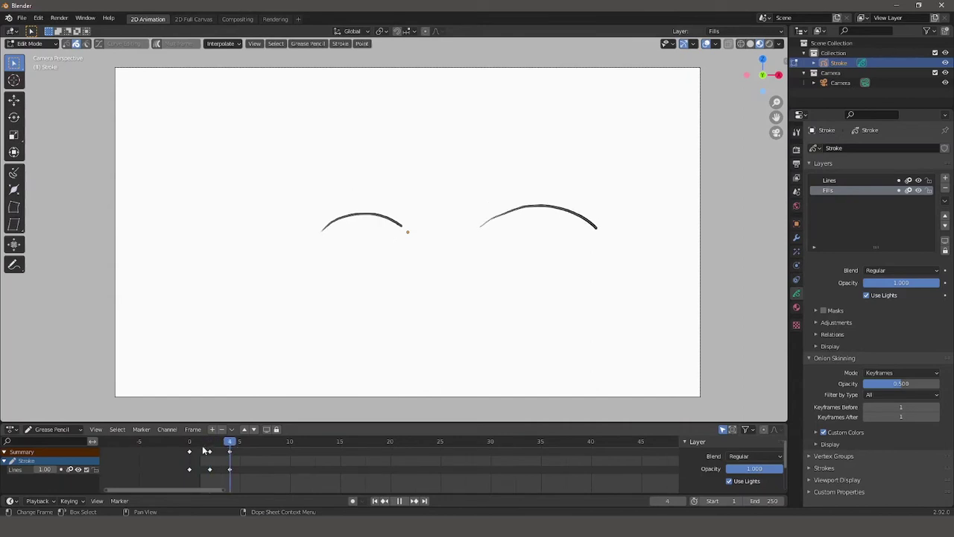
left_click_drag(207, 449, 187, 448)
key("space")
left_click(16, 469)
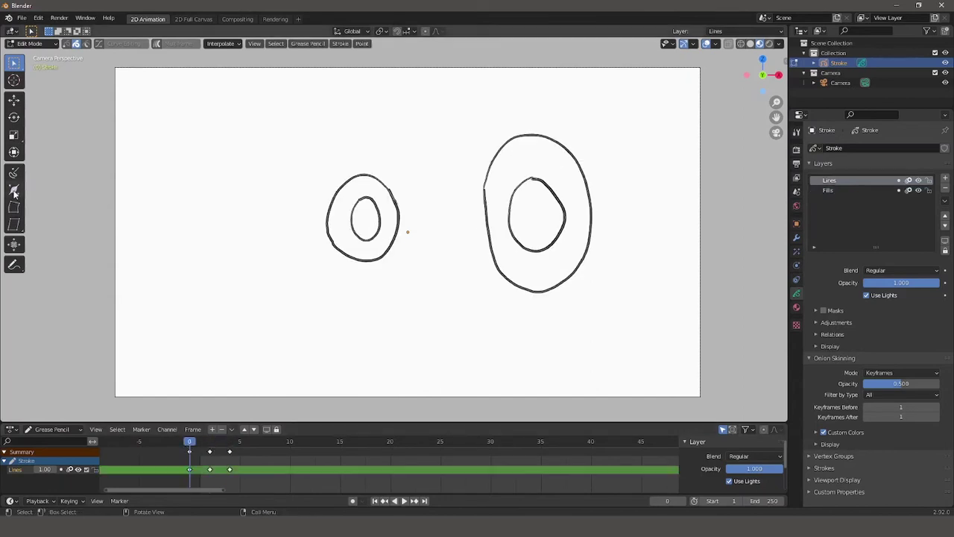
left_click(30, 43)
left_click(26, 88)
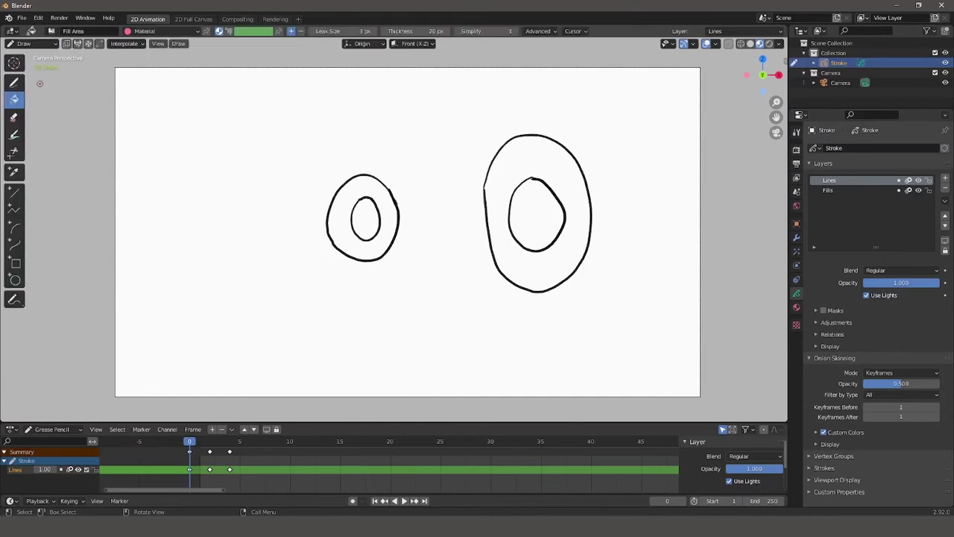
- With the Fill tool, fill both inner circles pink on frames 0 and 2, then step to frame 4
left_click(20, 102)
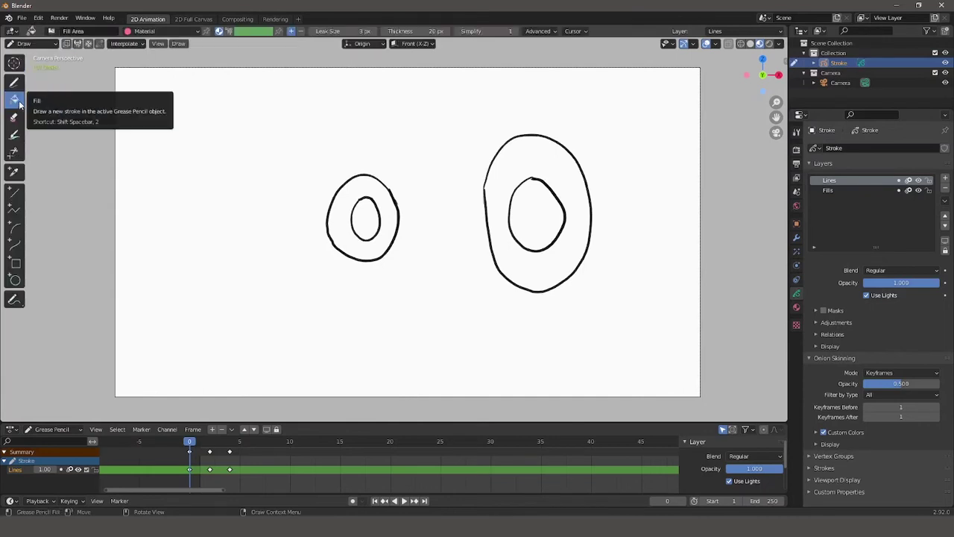
left_click(363, 214)
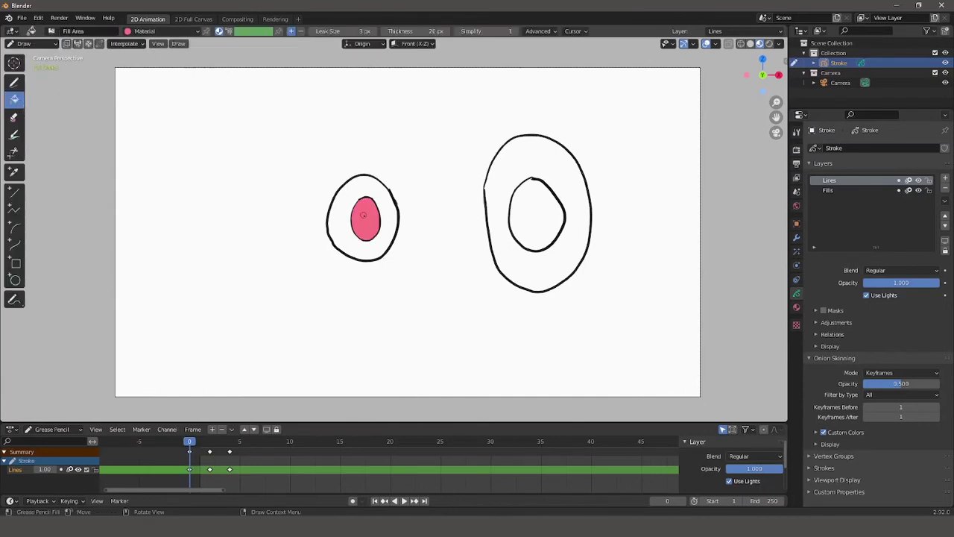
left_click(526, 213)
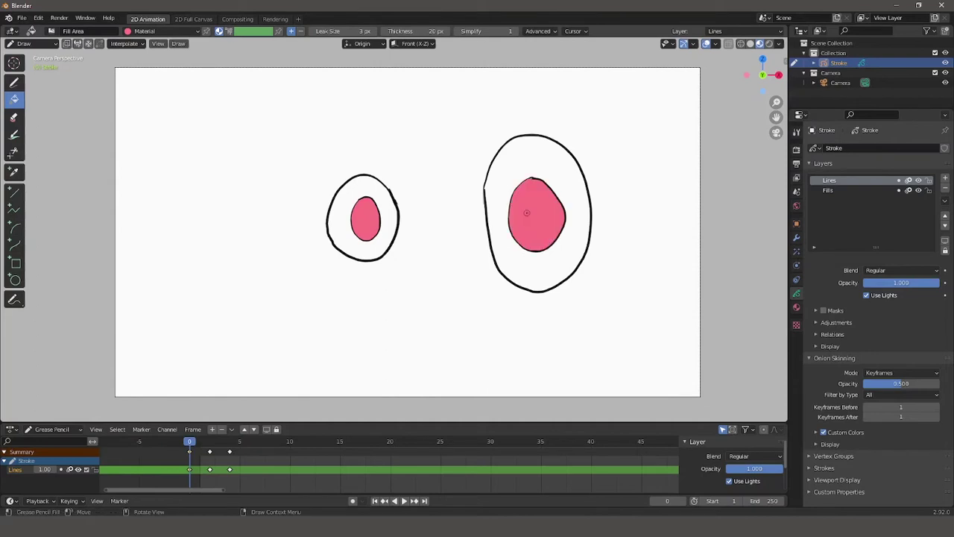
key("Right")
key("Right")
left_click(527, 212)
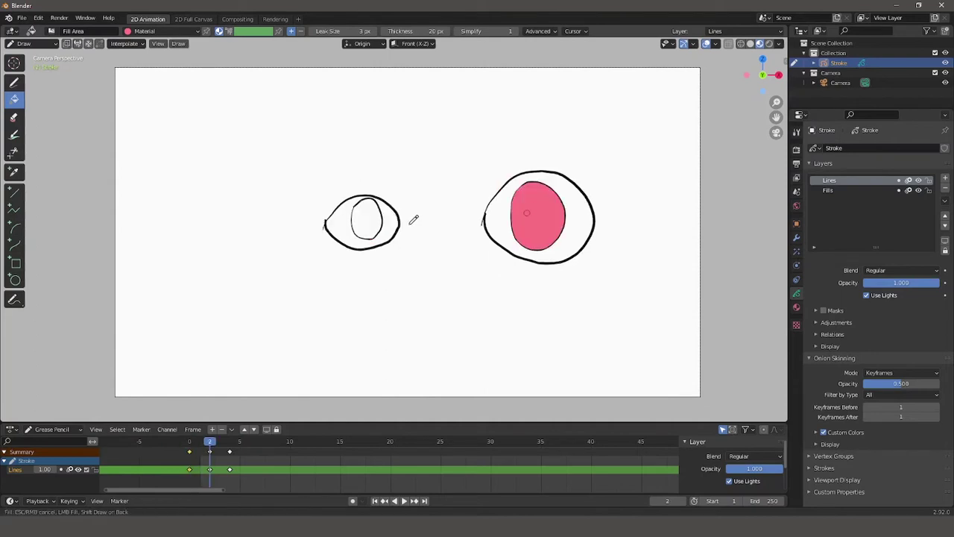
left_click(375, 220)
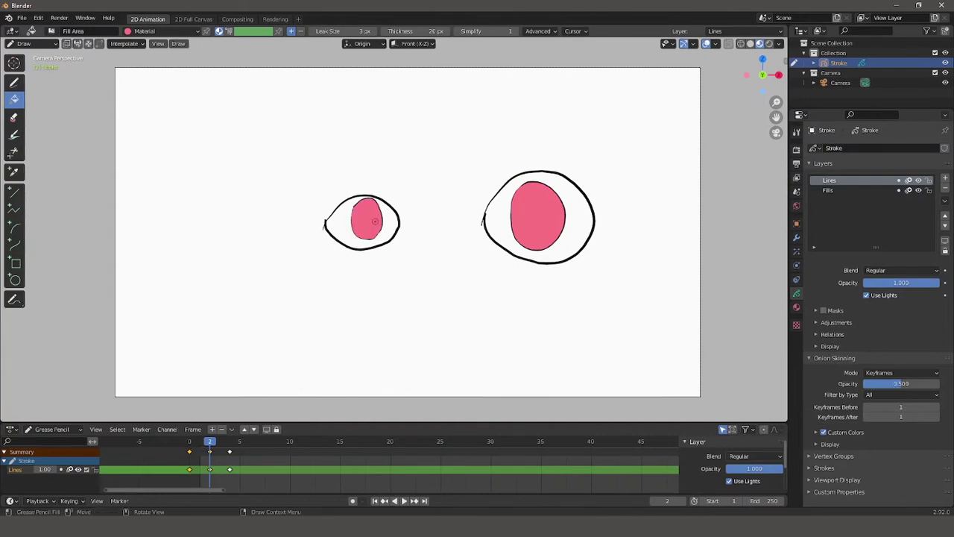
key("Right")
key("Left")
key("Right")
key("Right")
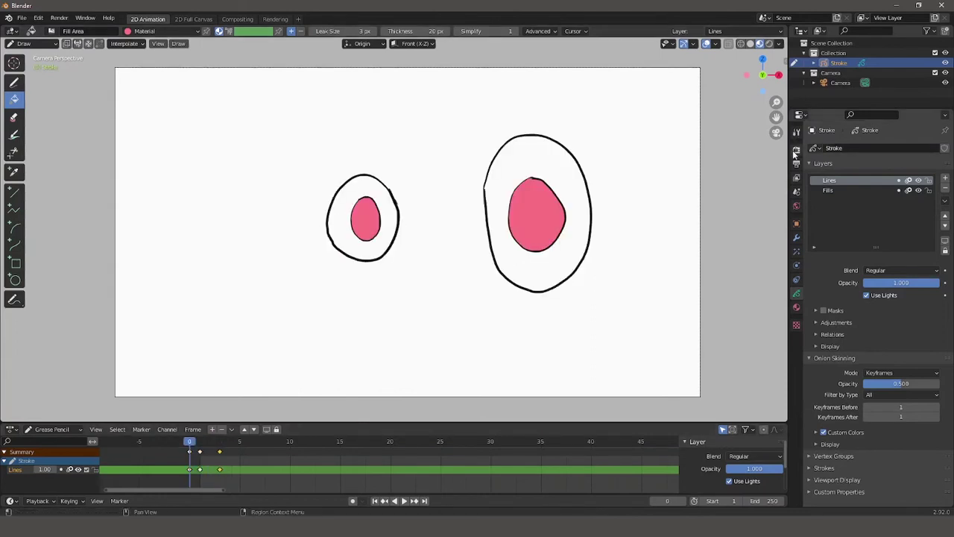
- In Output Properties set Frame Start 0 and End 4, preview the blink, and keep 24 fps
left_click(797, 151)
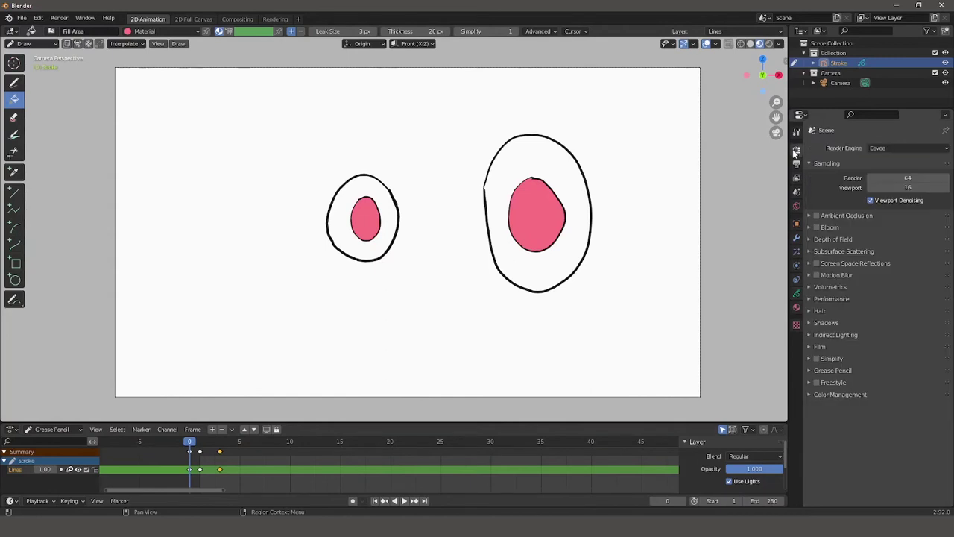
left_click(797, 164)
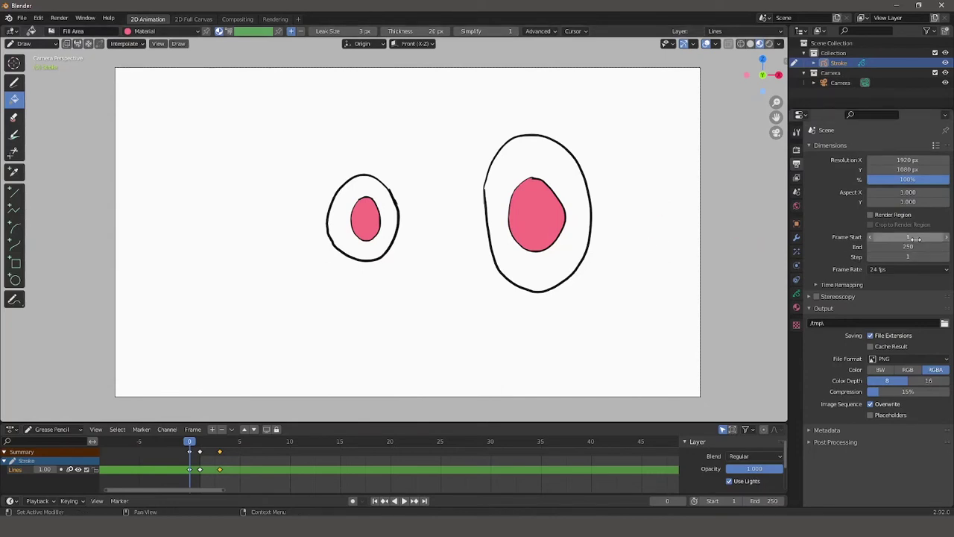
left_click(869, 237)
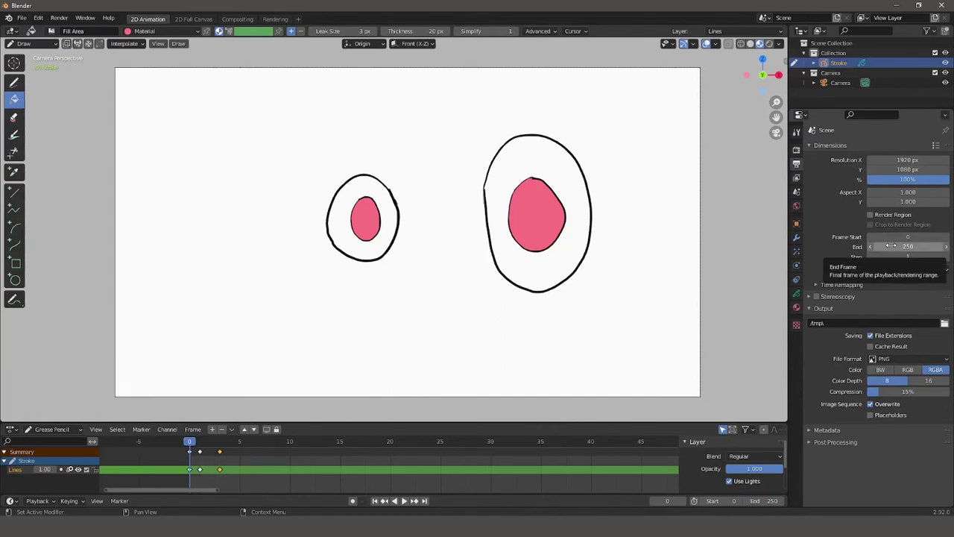
left_click(891, 246)
type("4")
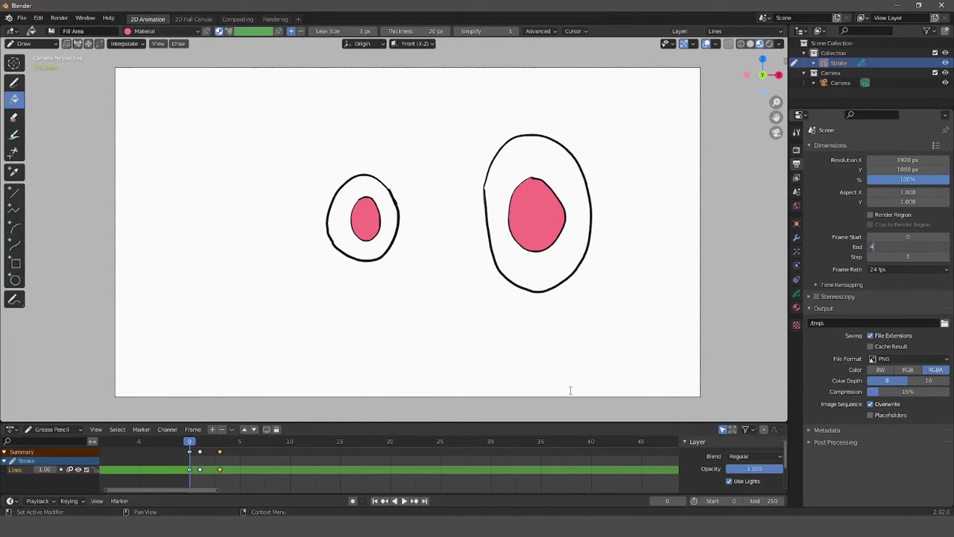
key("Return")
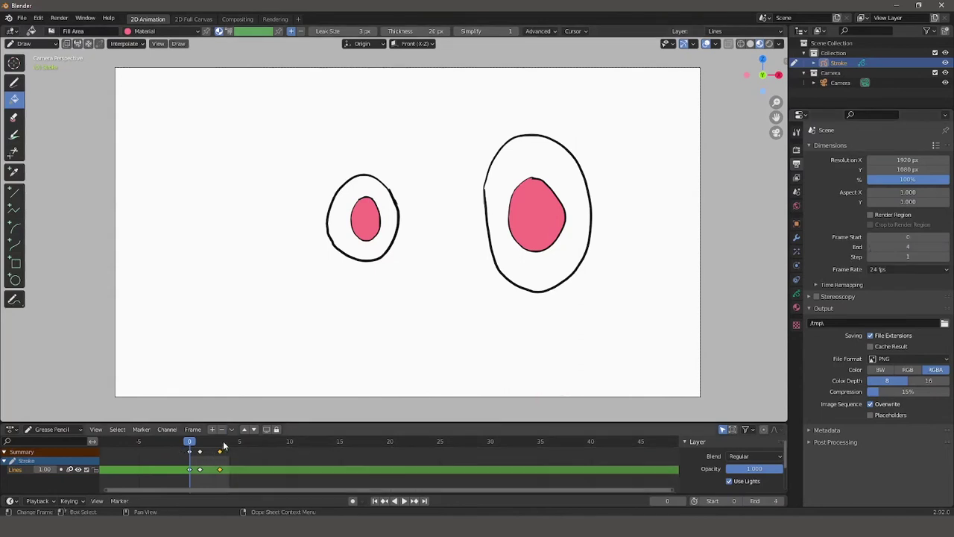
key("space")
key("space")
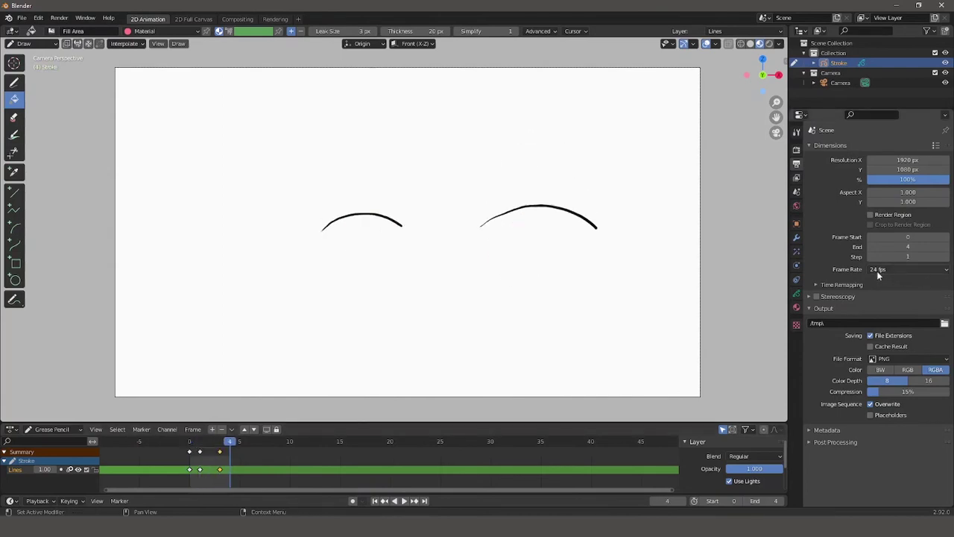
left_click(884, 271)
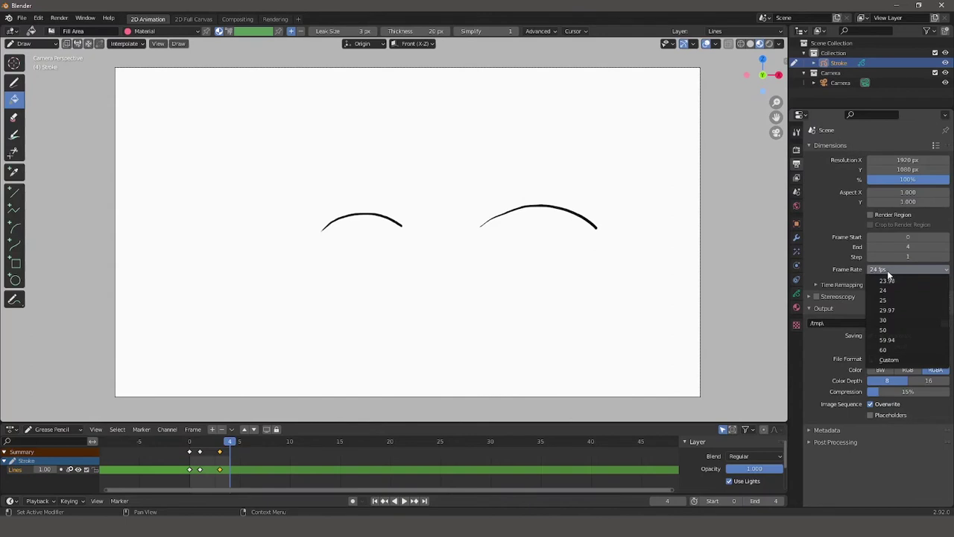
left_click(887, 270)
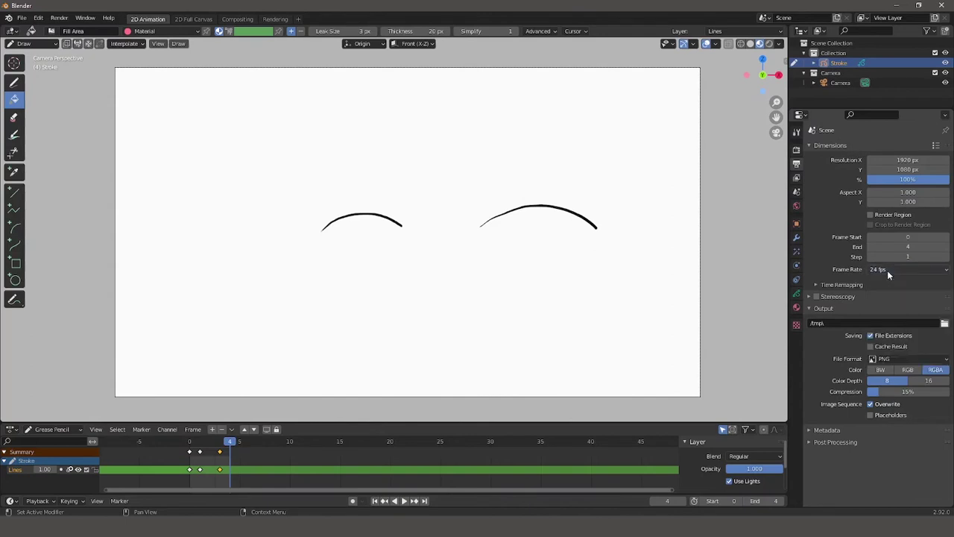
- Change the output file format from PNG to FFmpeg Video and check the H.264 encoding settings
left_click(885, 359)
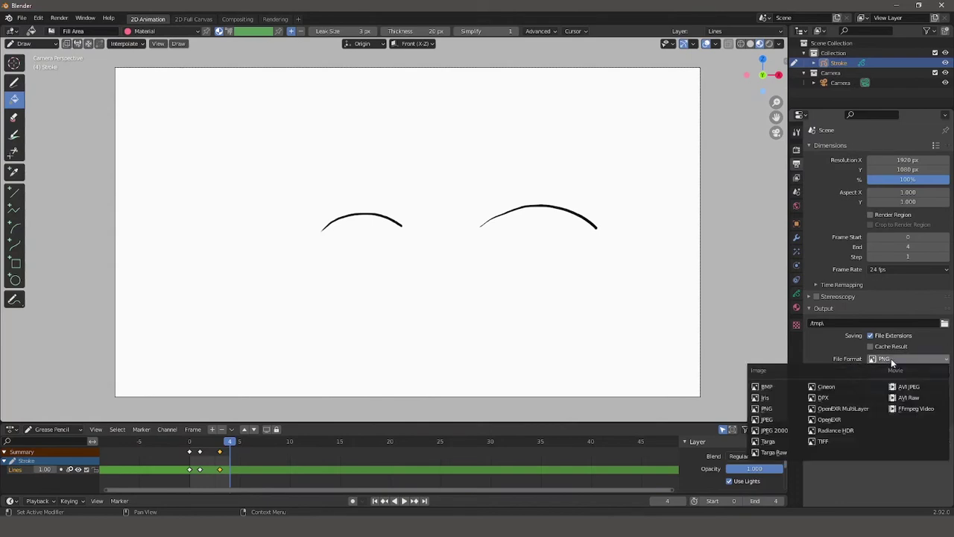
left_click(921, 409)
left_click(815, 384)
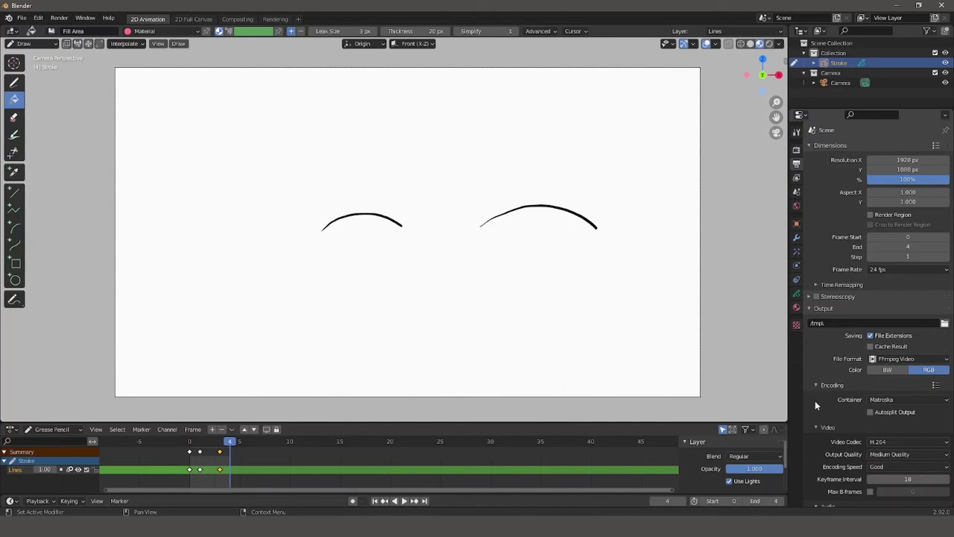
scroll(815, 405, "down", 2)
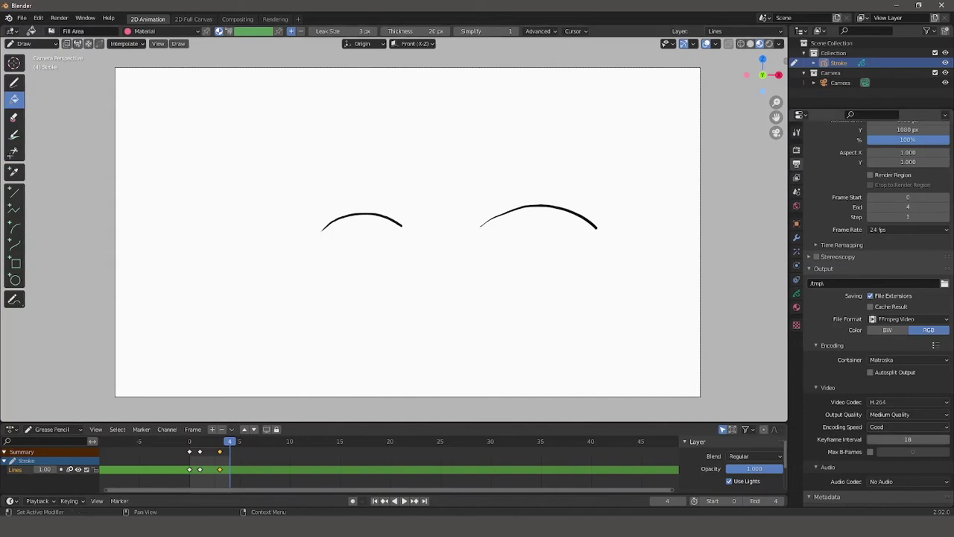
left_click(918, 415)
scroll(809, 422, "down", 3)
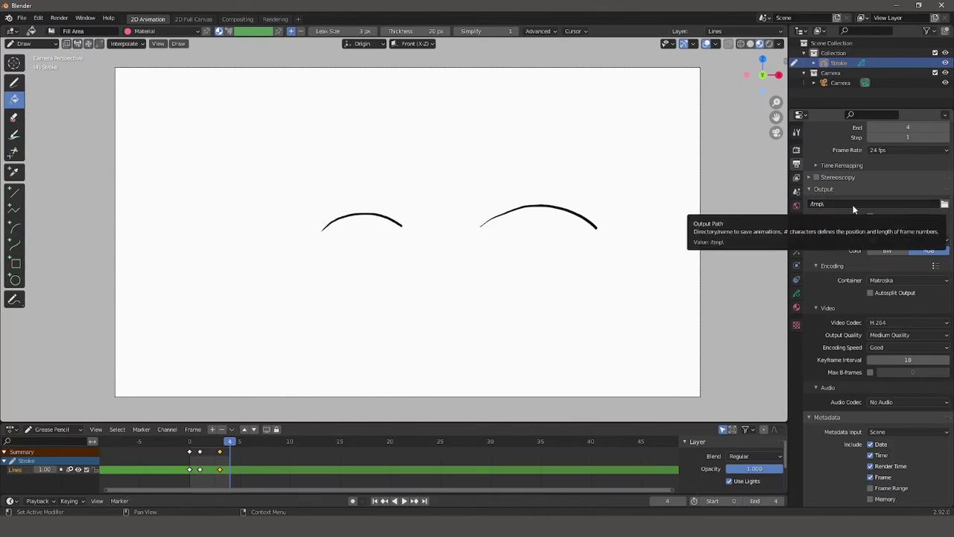
- Point the output path to a file named eyes on the Desktop
left_click(946, 206)
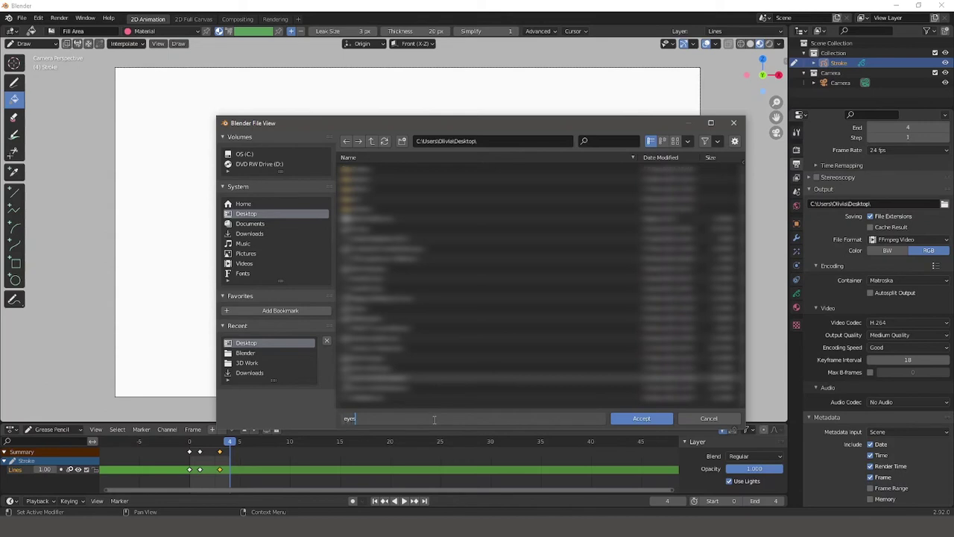
left_click(640, 419)
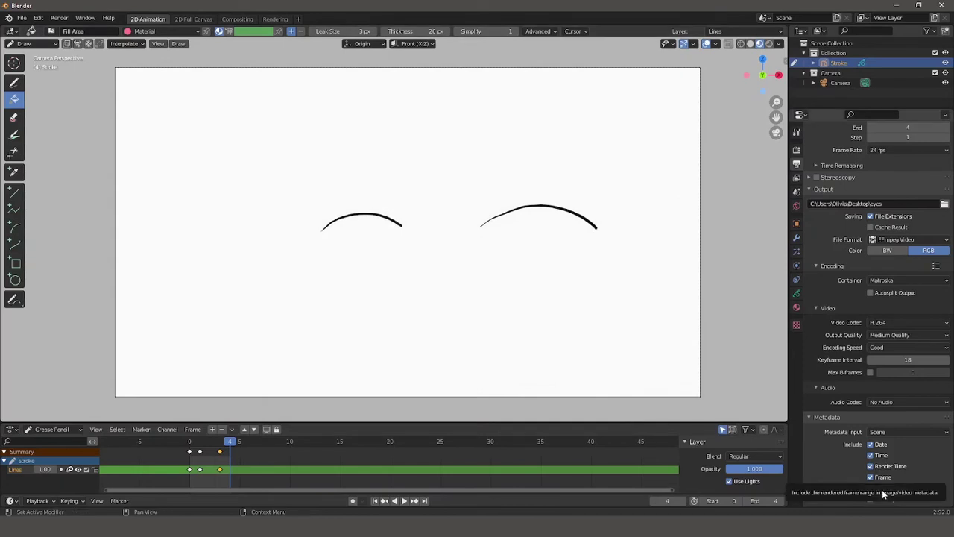
- Run Render > Render Animation to write the blinking-eyes video
left_click(59, 18)
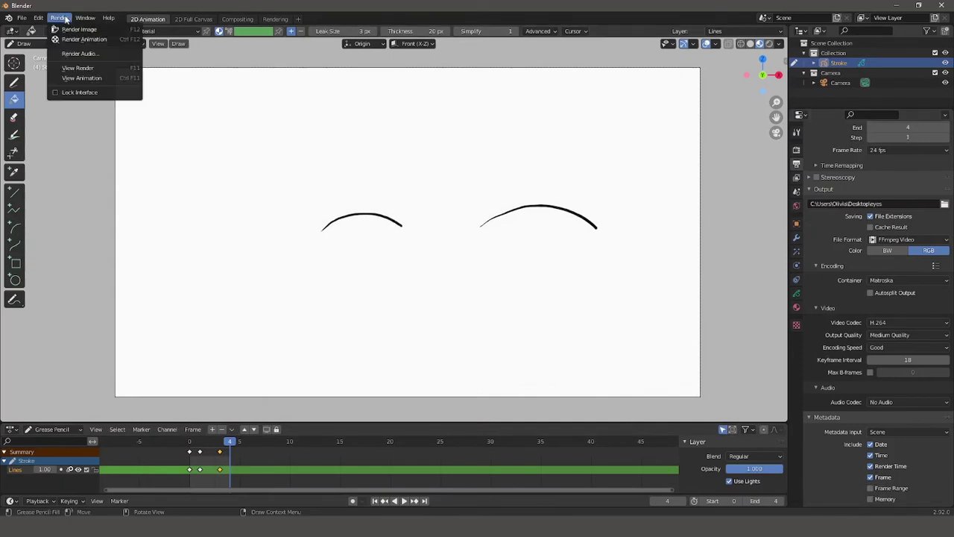
left_click(72, 39)
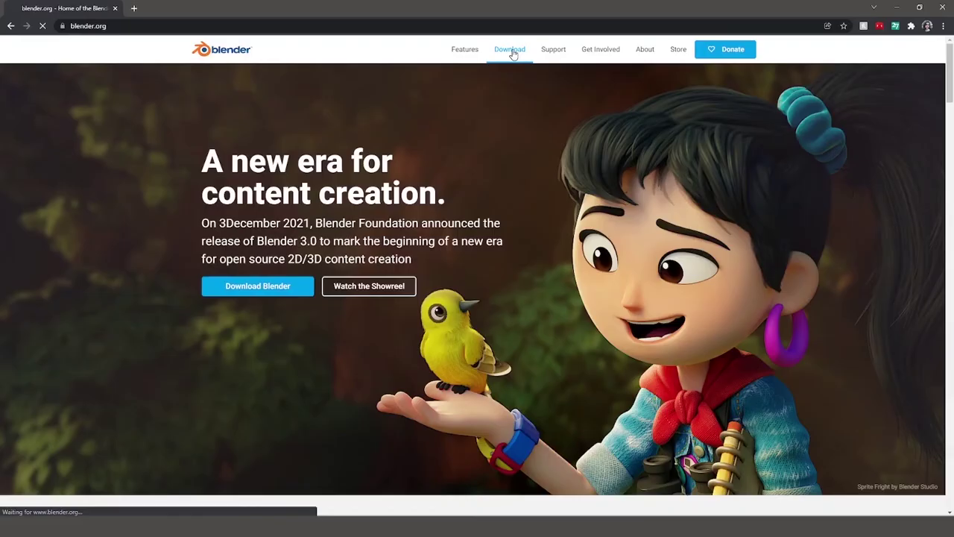
- On blender.org, show the Download page's macOS, Linux and other versions list
left_click(510, 50)
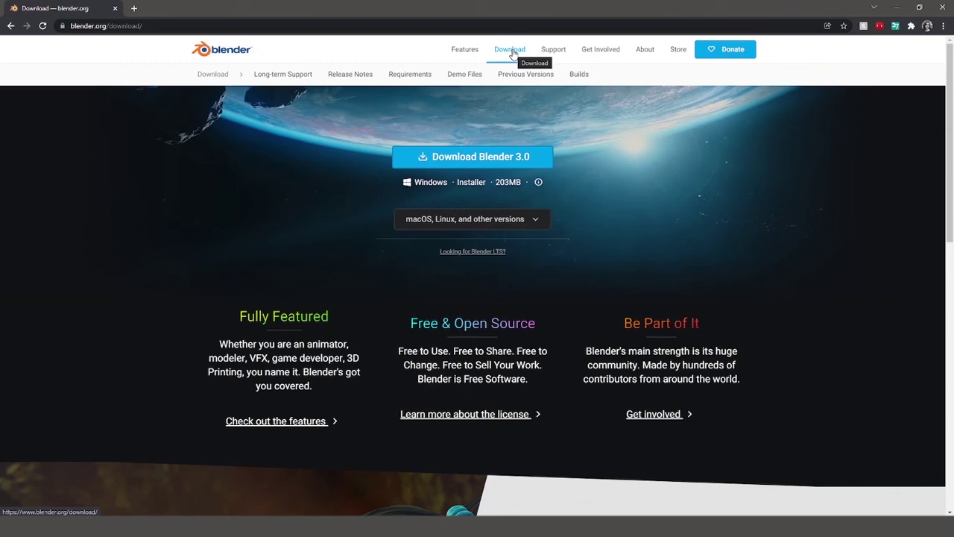
left_click(526, 217)
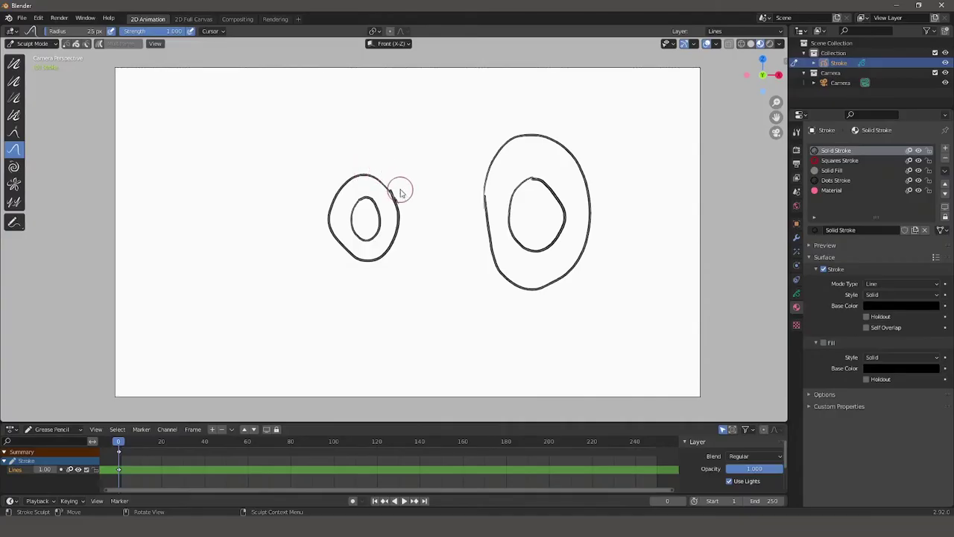
- Push the small eye's outer ring, then use the Grab brush to pull the wavy and blurry strokes out of shape
left_click_drag(400, 187, 390, 199)
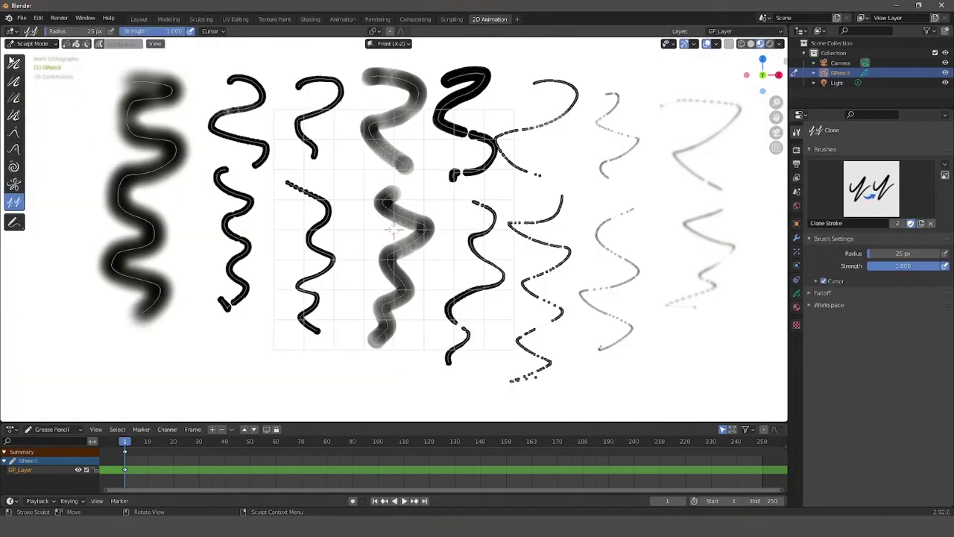
left_click(14, 132)
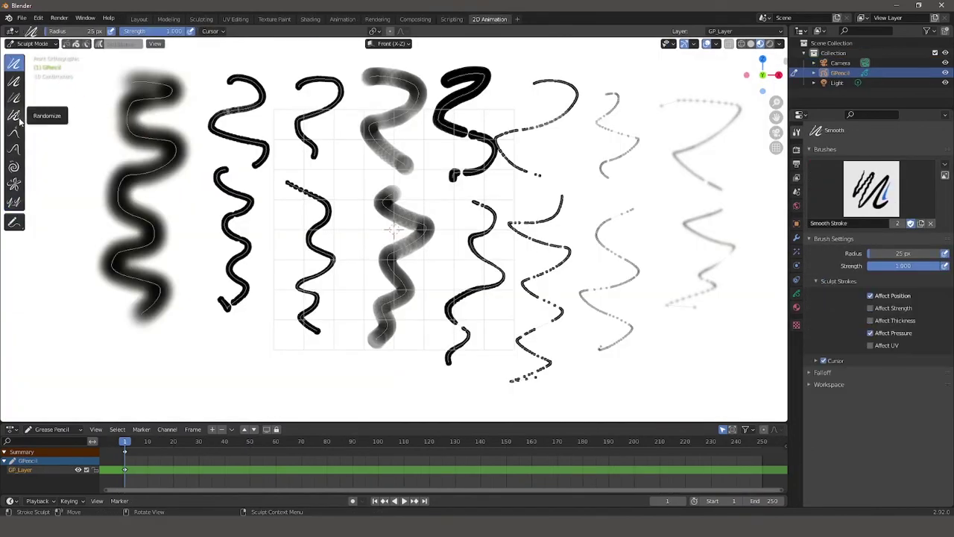
mouse_move(153, 145)
left_mouse_down()
mouse_move(224, 93)
mouse_move(70, 100)
mouse_move(49, 161)
left_mouse_up()
left_click_drag(130, 216, 201, 210)
mouse_move(413, 218)
left_mouse_down()
mouse_move(344, 181)
mouse_move(333, 135)
mouse_move(307, 161)
mouse_move(354, 221)
mouse_move(382, 226)
left_mouse_up()
mouse_move(456, 254)
left_mouse_down()
mouse_move(391, 266)
mouse_move(477, 334)
left_mouse_up()
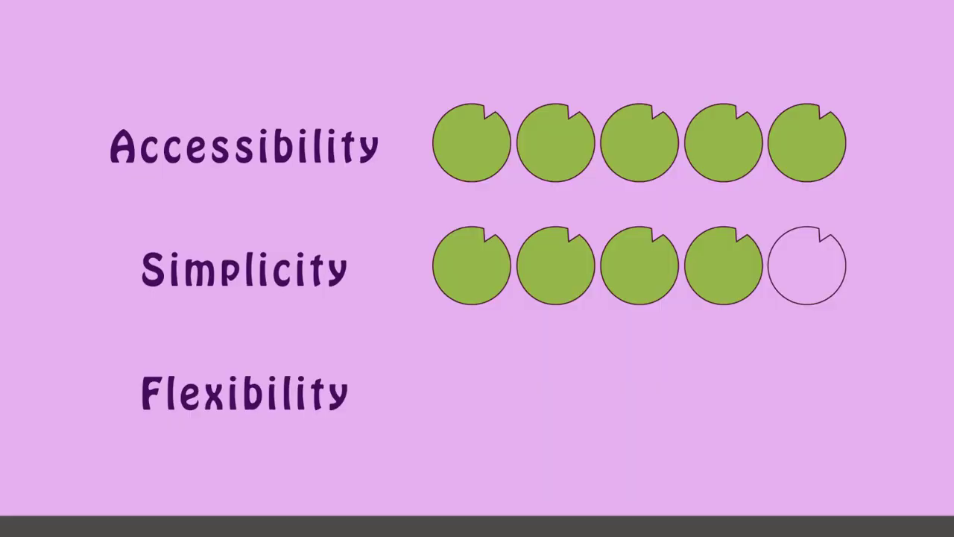